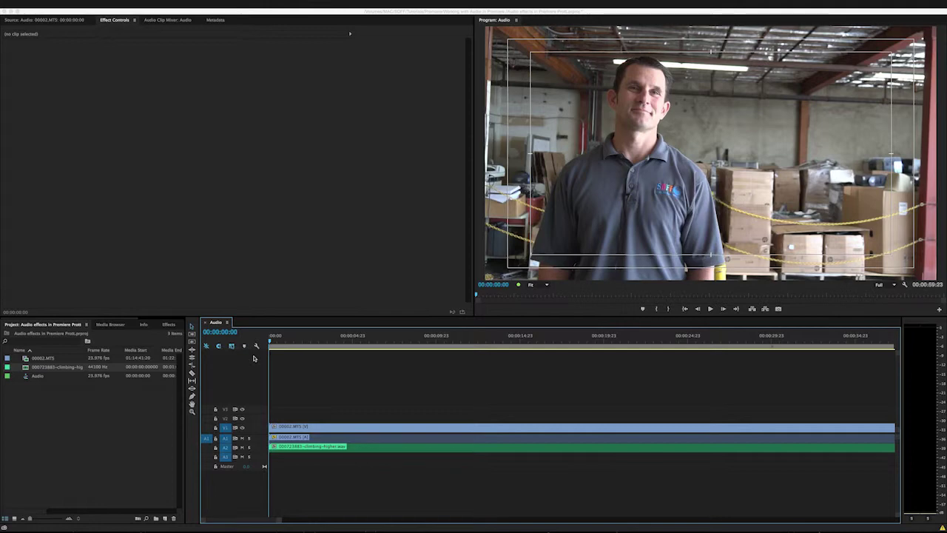
# - Play the Audio sequence from the beginning and stop at 00:00:14:05 to hear interview over music
pyautogui.press('space')
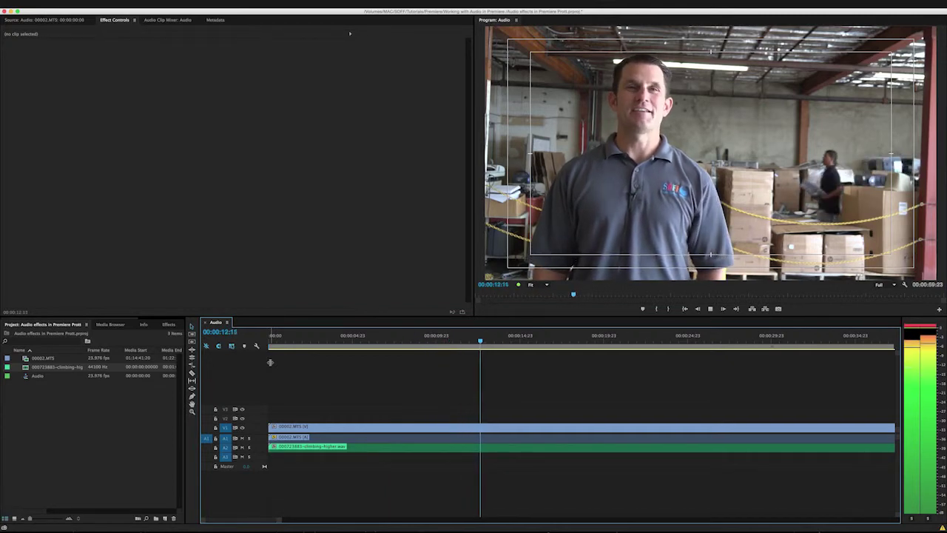
pyautogui.press('space')
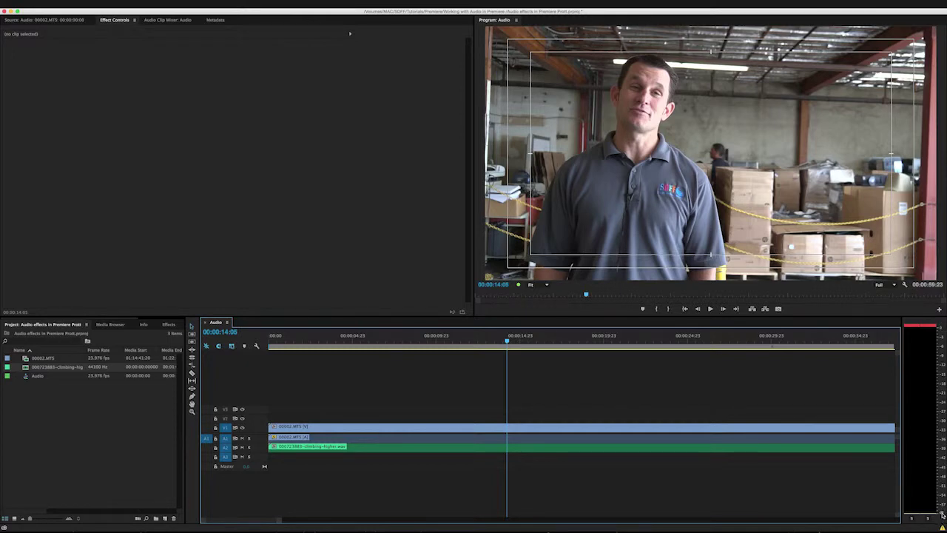
# - Switch the audio meters to a 60 dB range and play on to 00:00:27:17
pyautogui.rightClick(942, 422)
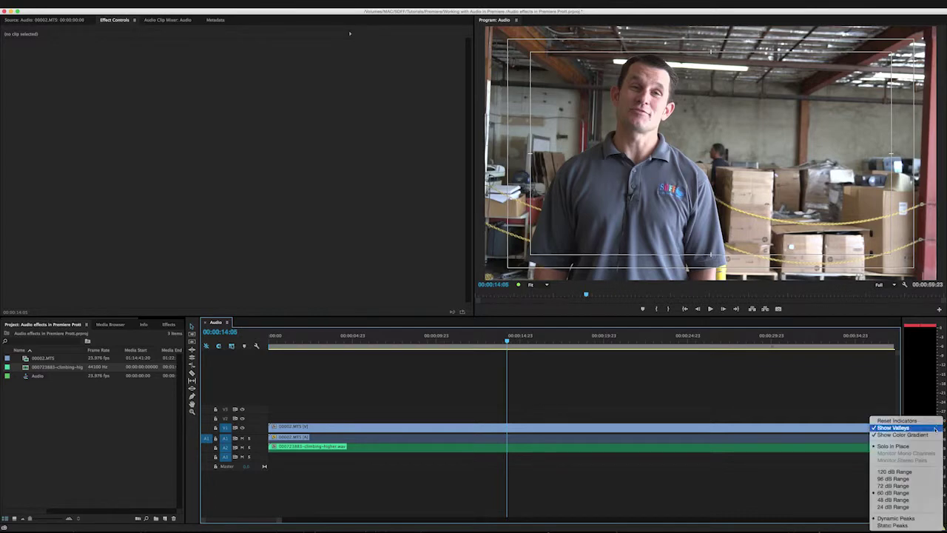
pyautogui.click(919, 492)
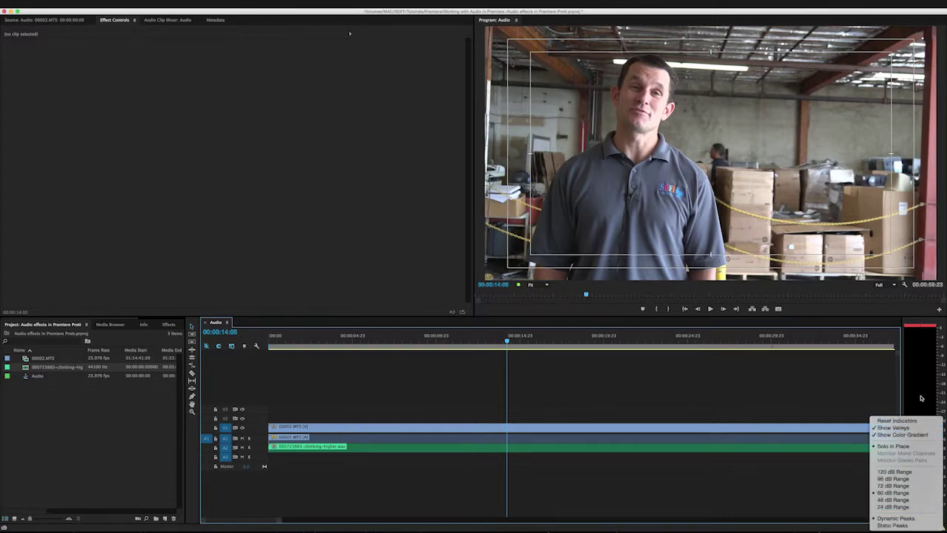
pyautogui.rightClick(939, 396)
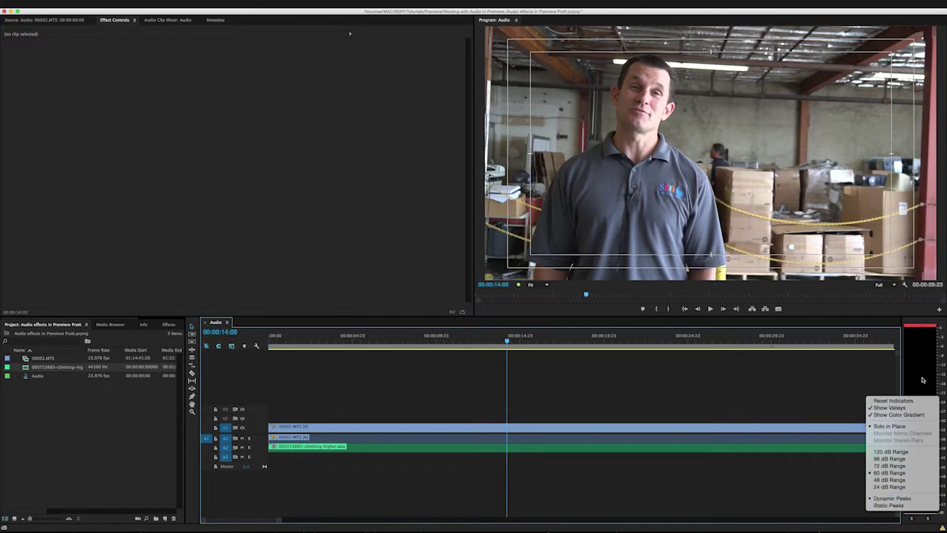
pyautogui.click(923, 383)
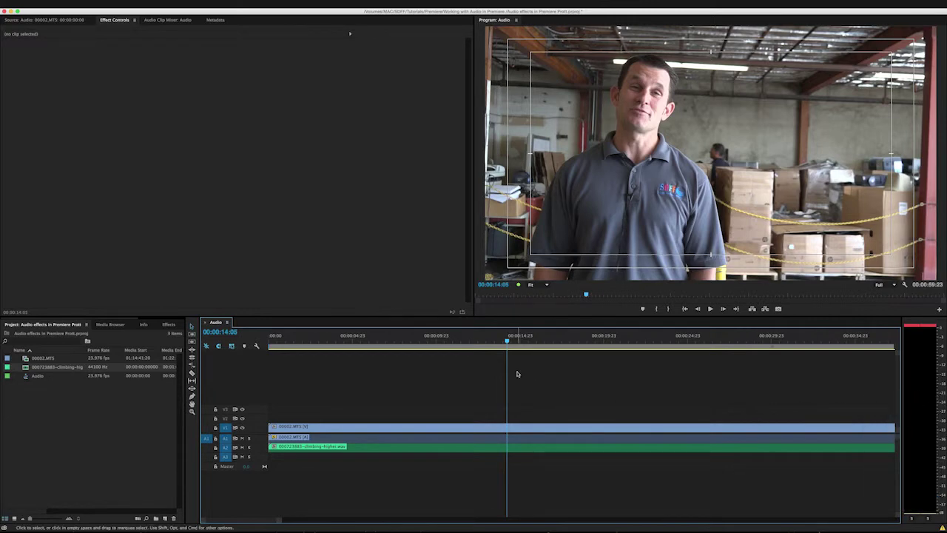
pyautogui.press('space')
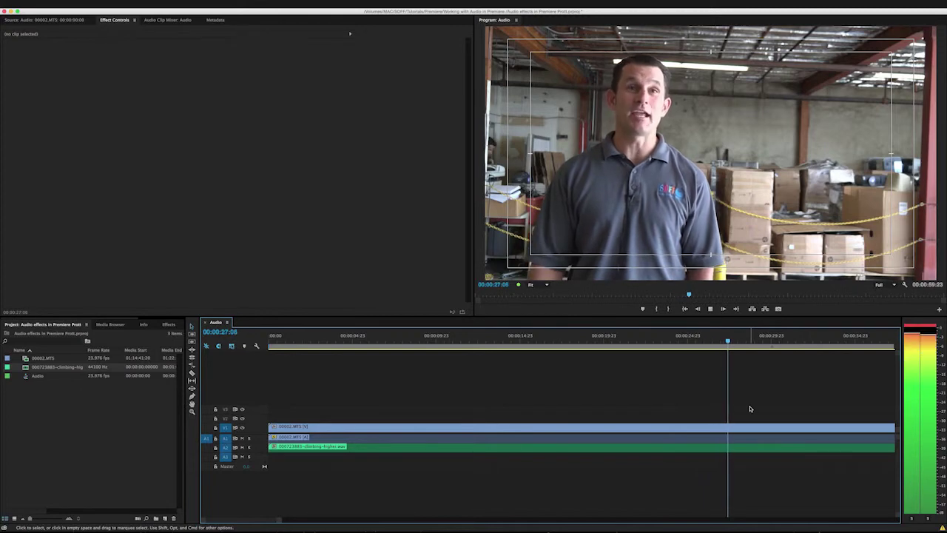
pyautogui.press('space')
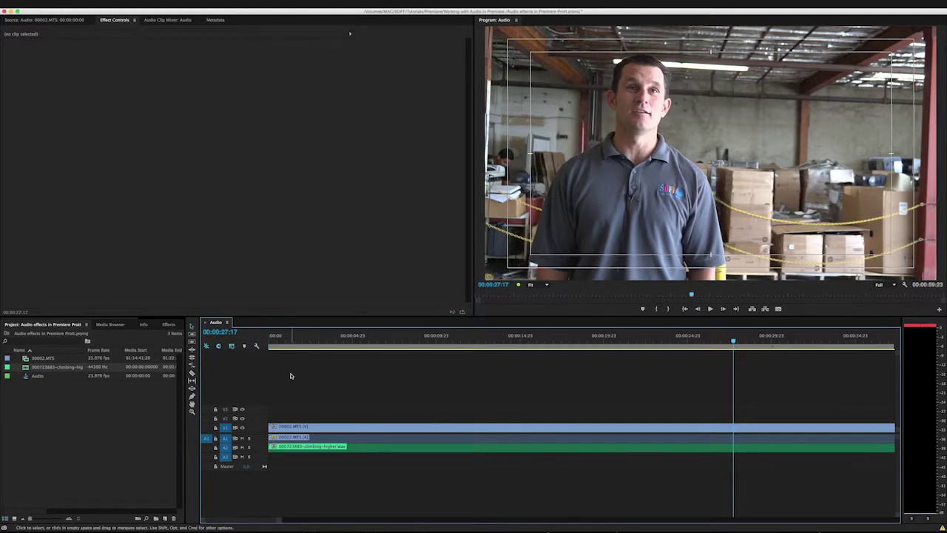
# - Return to 00:00:00:00 and zoom the timeline out so all three clips fit
pyautogui.press('Home')
pyautogui.press('space')
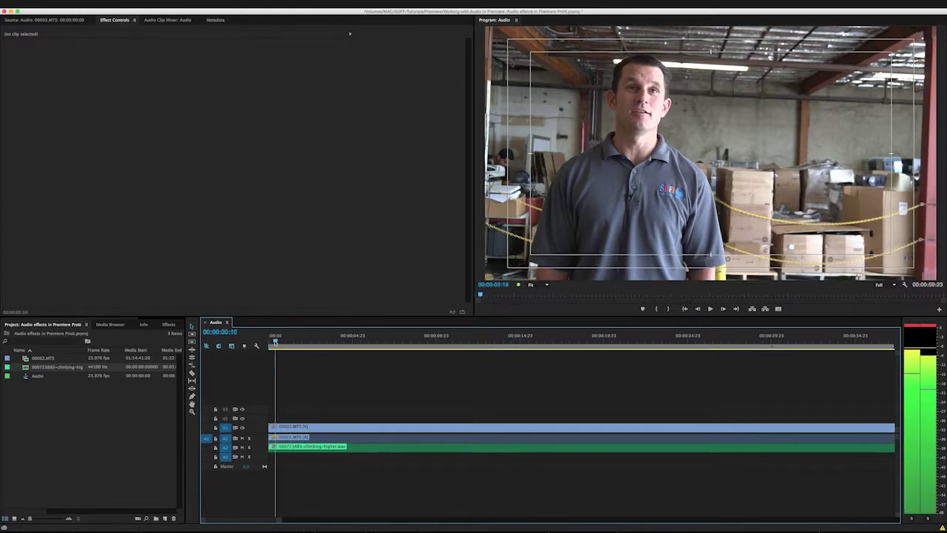
pyautogui.press('space')
pyautogui.press('Home')
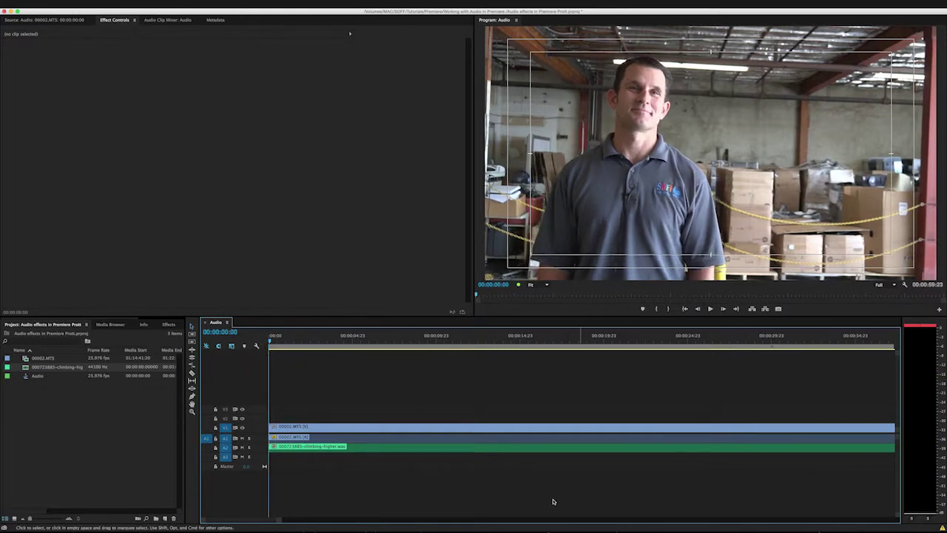
pyautogui.moveTo(277, 519); pyautogui.dragTo(345, 517)
pyautogui.moveTo(686, 447)
pyautogui.mouseDown()
pyautogui.moveTo(562, 449)
pyautogui.moveTo(686, 448)
pyautogui.mouseUp()
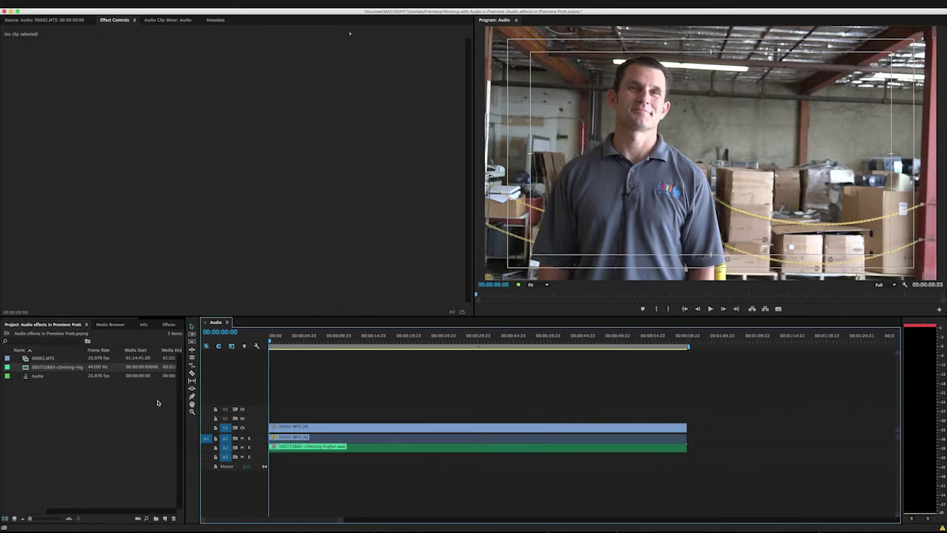
# - Select the green music clip to display its Volume, Channel Volume and Panner effects
pyautogui.click(192, 372)
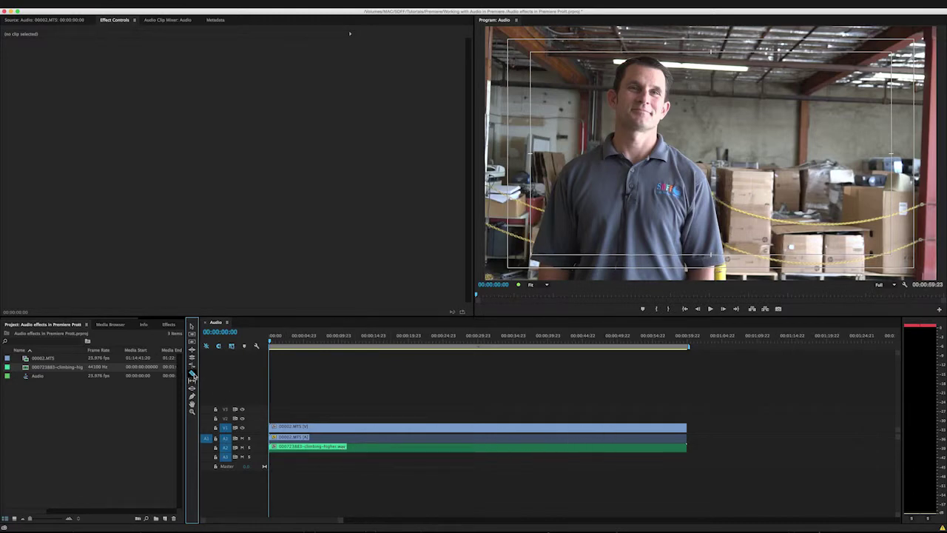
pyautogui.click(192, 325)
pyautogui.click(362, 447)
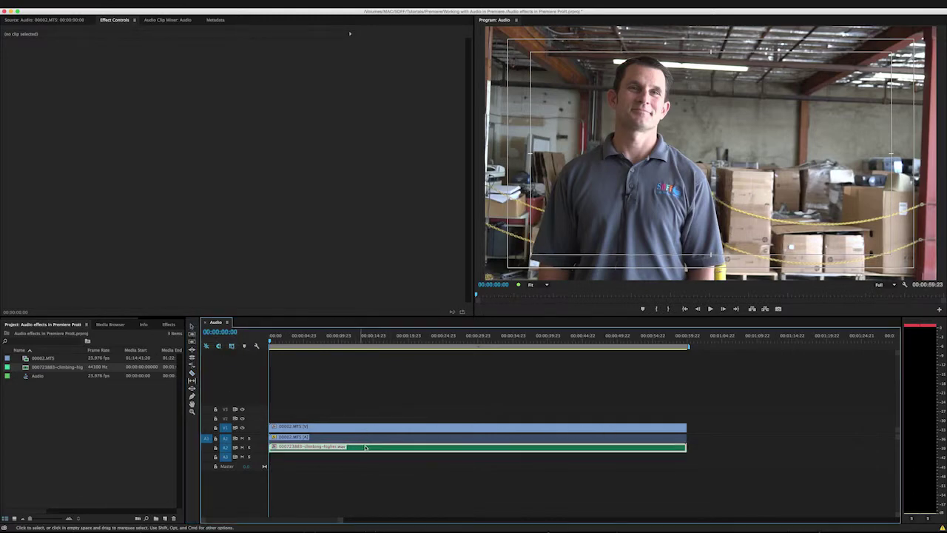
pyautogui.moveTo(364, 447)
pyautogui.mouseDown()
pyautogui.moveTo(466, 469)
pyautogui.moveTo(404, 450)
pyautogui.moveTo(354, 453)
pyautogui.mouseUp()
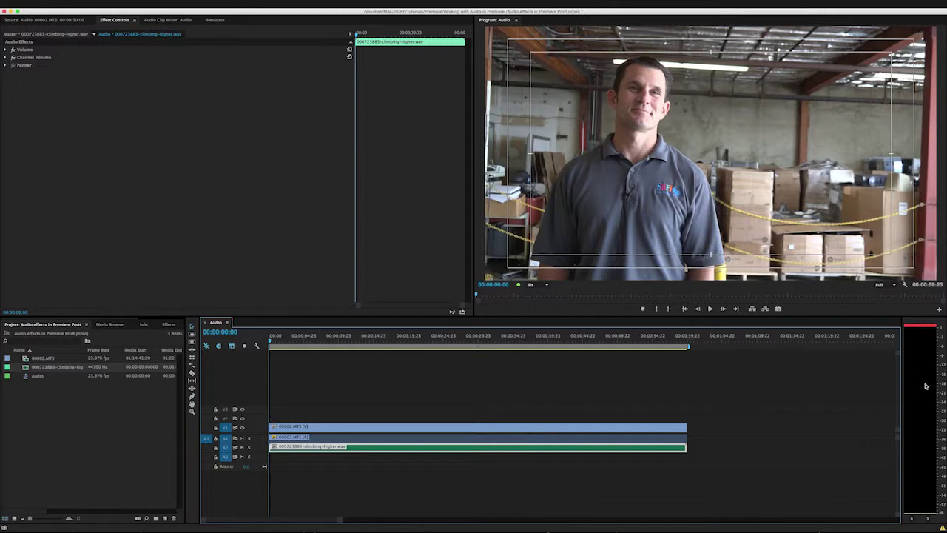
pyautogui.click(445, 394)
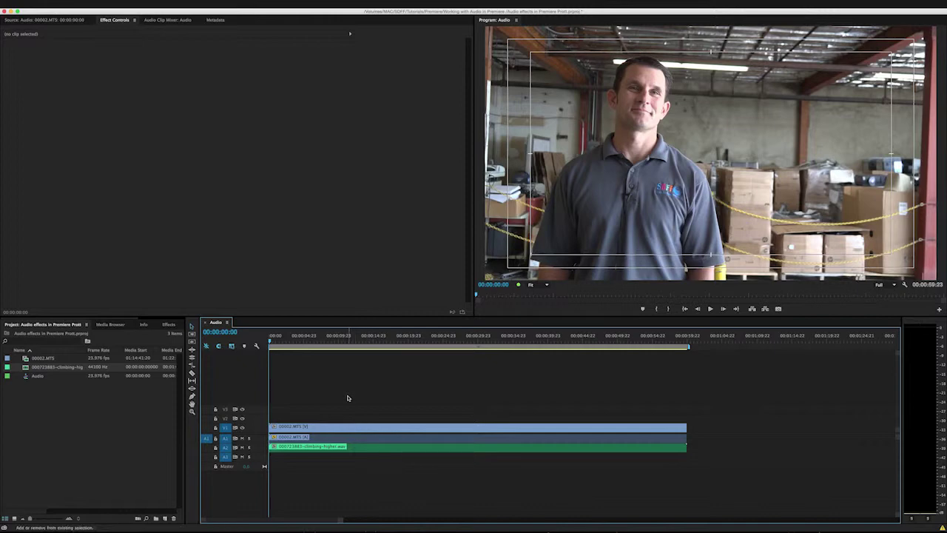
pyautogui.hotkey('shift', '=')
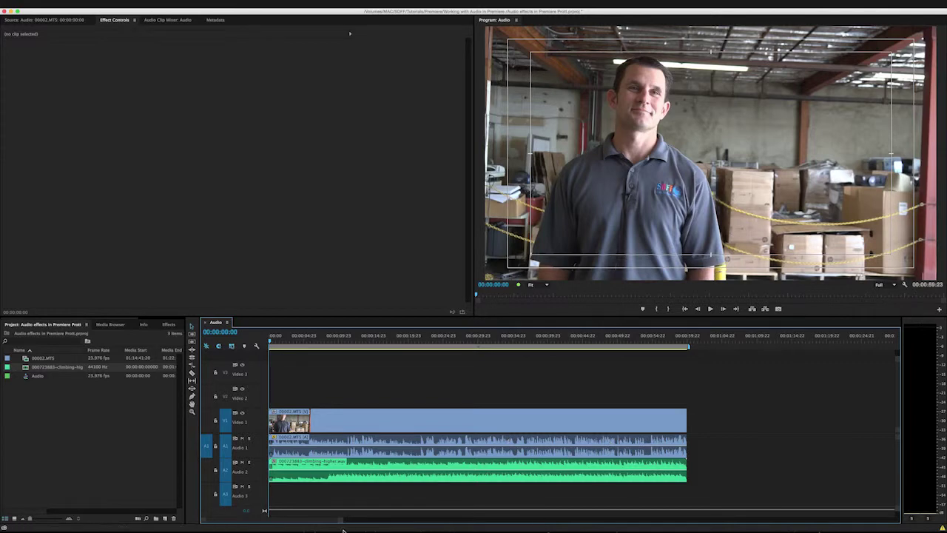
# - Zoom the timeline in so the expanded clips and waveforms span the full panel width
pyautogui.moveTo(340, 523); pyautogui.dragTo(317, 522)
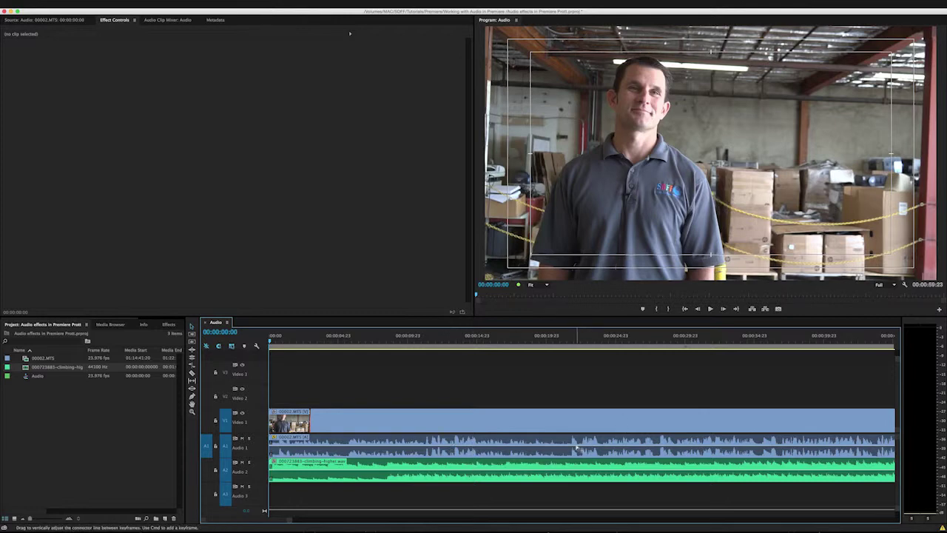
# - Drag the Audio 1 interview clip's volume line up to about +3.4 dB
pyautogui.click(575, 447)
pyautogui.moveTo(572, 448); pyautogui.dragTo(579, 471)
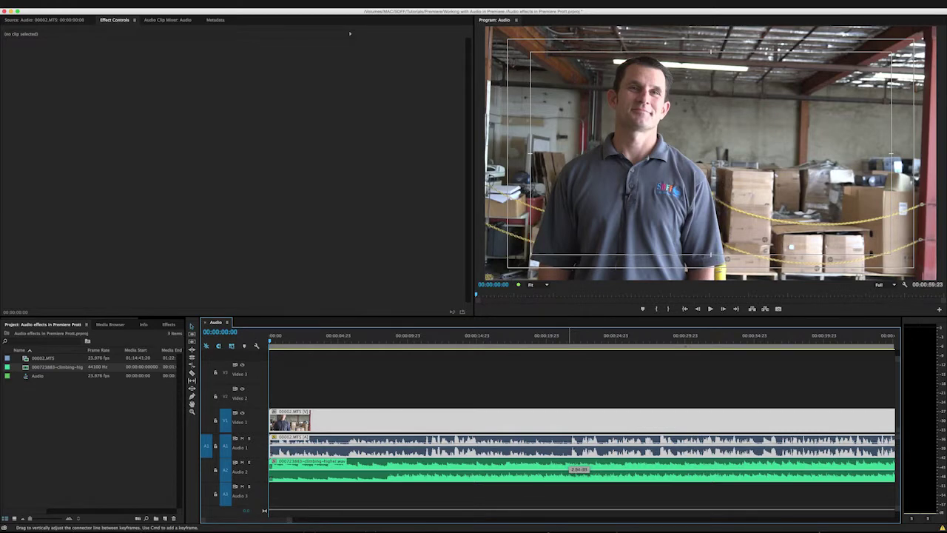
pyautogui.moveTo(579, 471); pyautogui.dragTo(579, 470)
pyautogui.moveTo(578, 471); pyautogui.dragTo(579, 471)
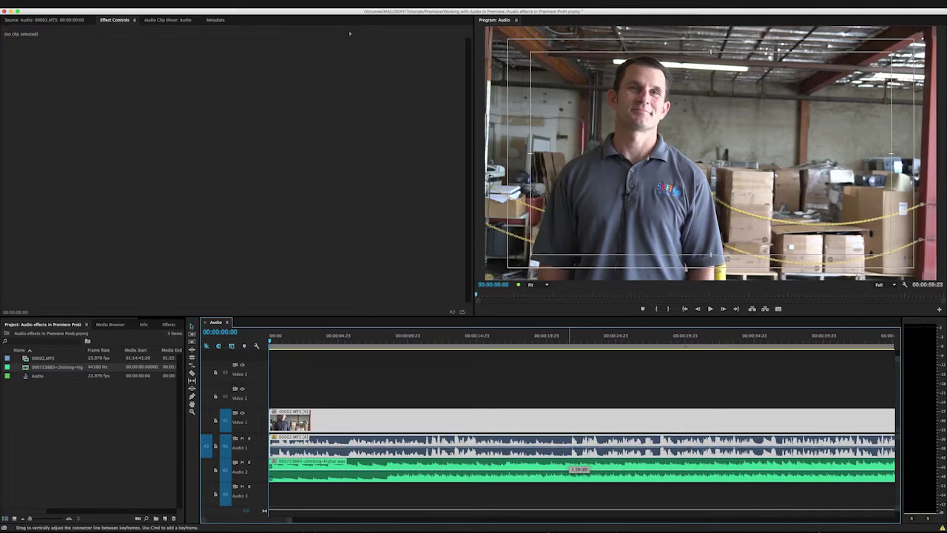
pyautogui.click(571, 442)
# - Select the 00002.MTS interview clips and open Audio Gain from the Clip menu
pyautogui.click(569, 406)
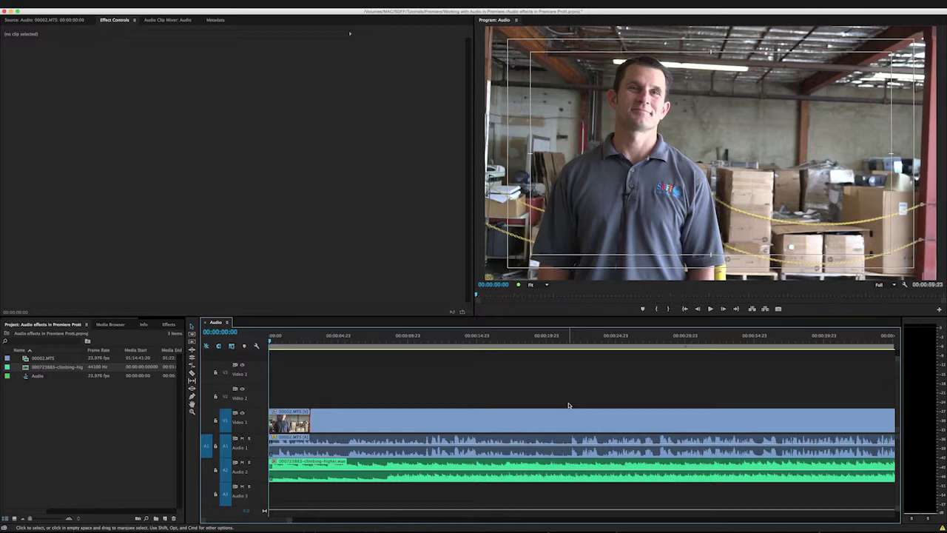
pyautogui.click(384, 444)
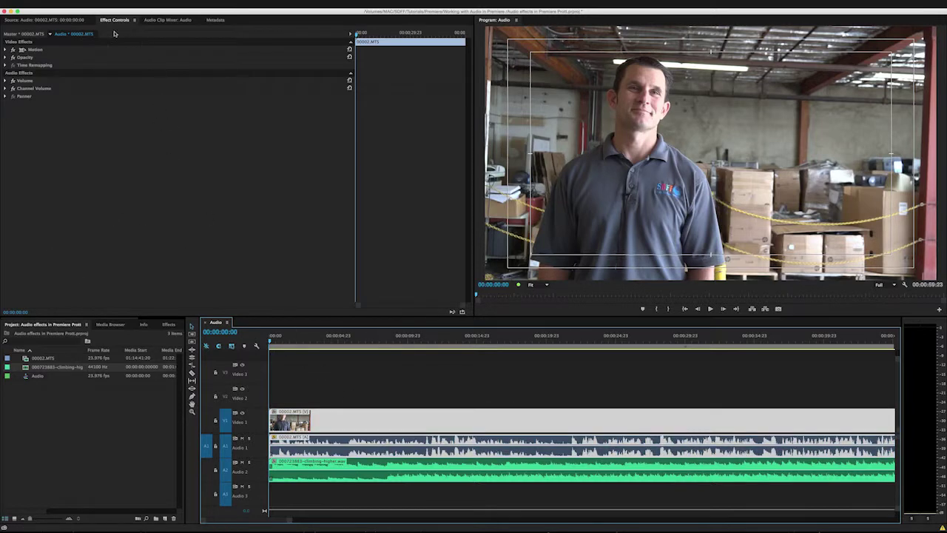
pyautogui.click(98, 2)
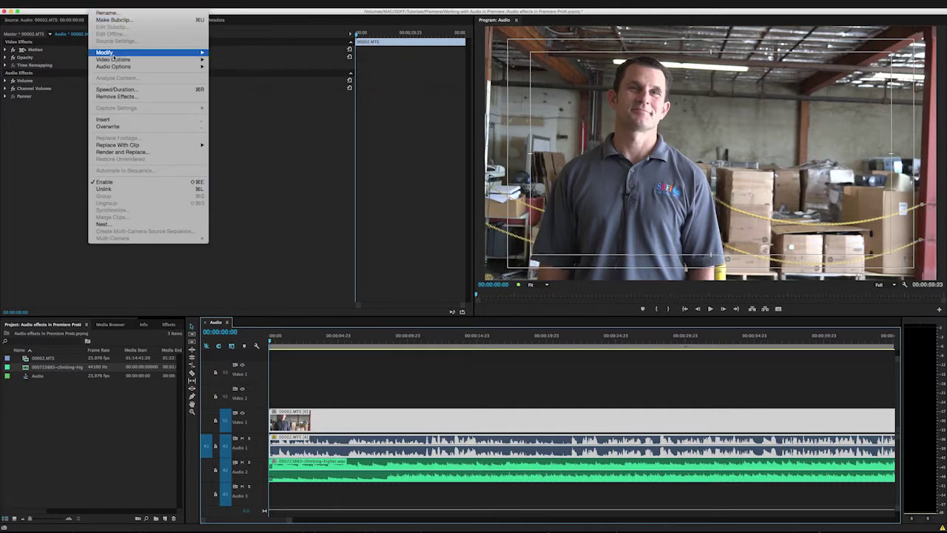
pyautogui.moveTo(119, 68)
pyautogui.click(229, 67)
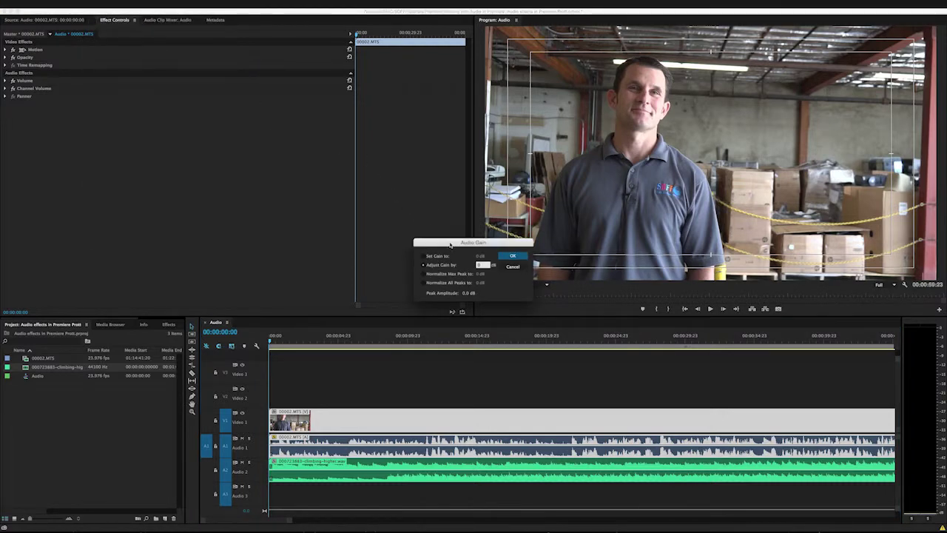
pyautogui.moveTo(451, 246); pyautogui.dragTo(416, 239)
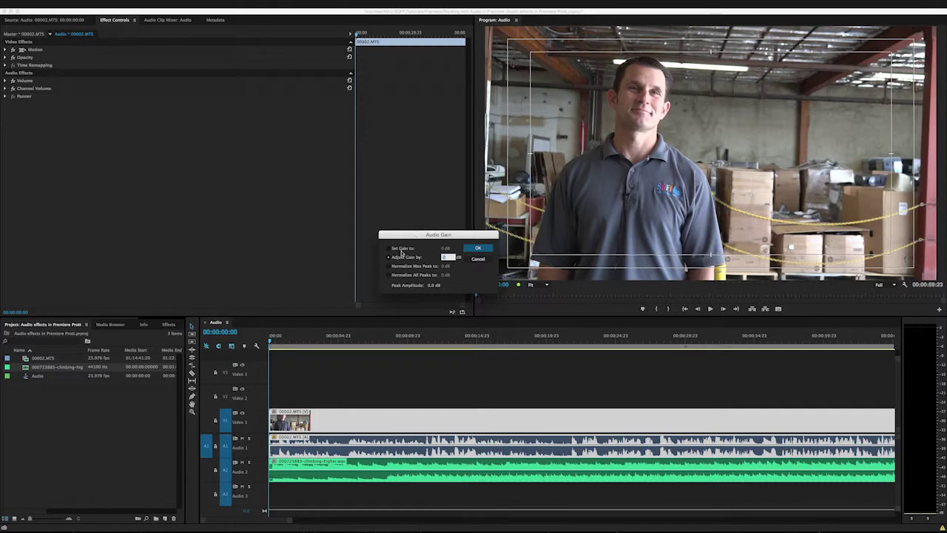
# - Try Normalize All Peaks to -1 dB, then cancel the dialog and deselect the clips
pyautogui.click(388, 248)
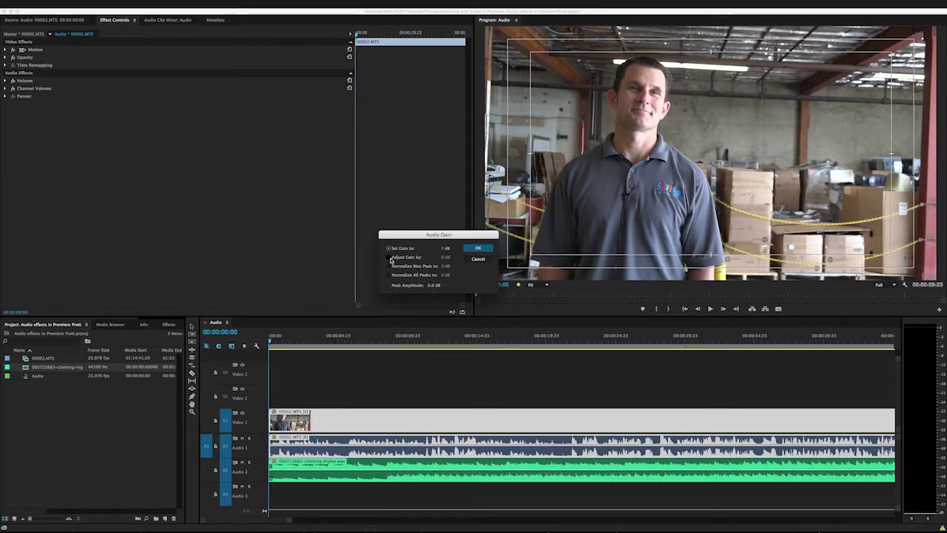
pyautogui.click(390, 258)
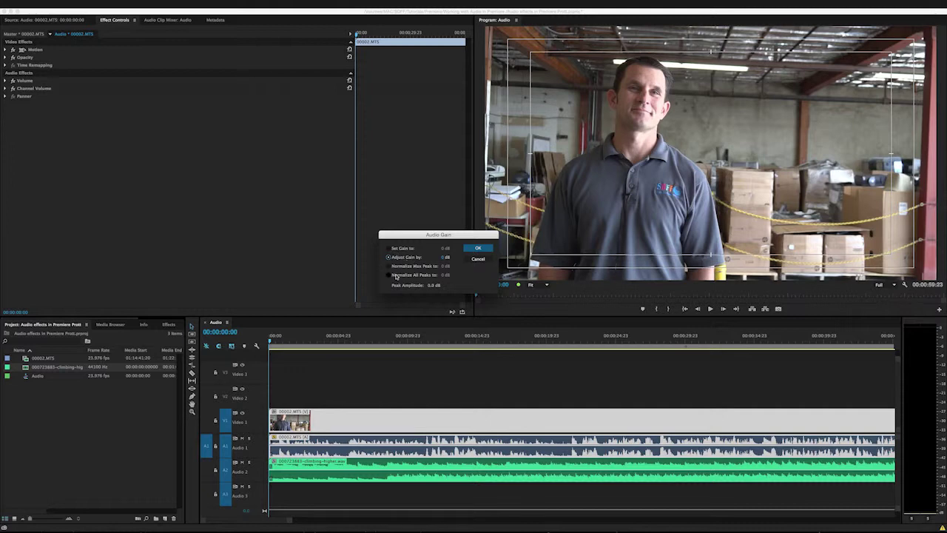
pyautogui.click(389, 275)
pyautogui.moveTo(445, 275); pyautogui.dragTo(438, 281)
pyautogui.moveTo(444, 275); pyautogui.dragTo(440, 278)
pyautogui.moveTo(440, 276); pyautogui.dragTo(462, 278)
pyautogui.click(478, 259)
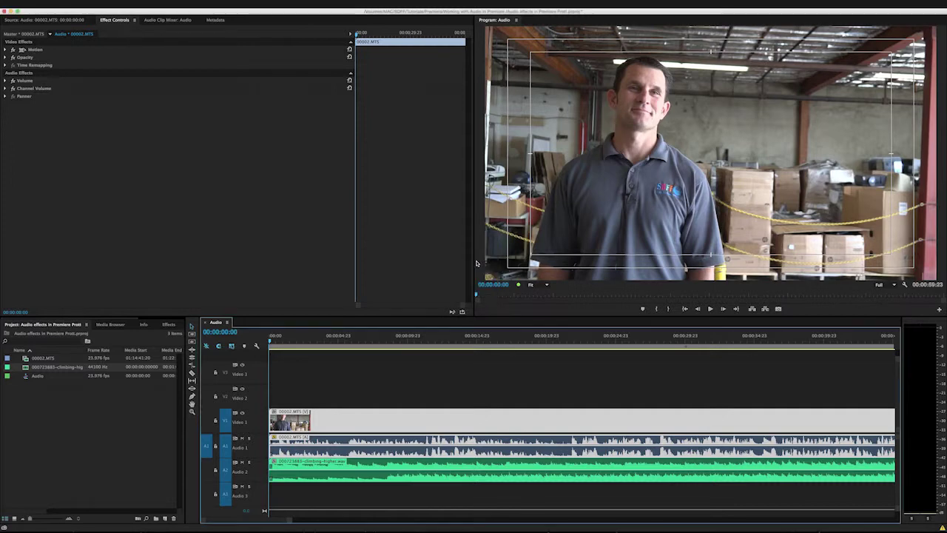
pyautogui.click(273, 367)
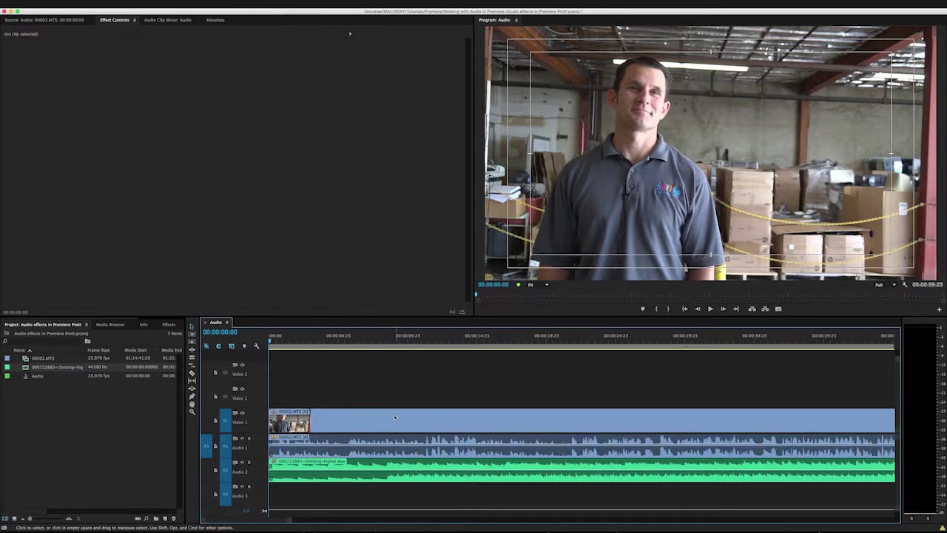
# - Lower the interview volume to about -4 dB and add keyframes, raising one to about 1.18 dB
pyautogui.moveTo(370, 446); pyautogui.dragTo(372, 463)
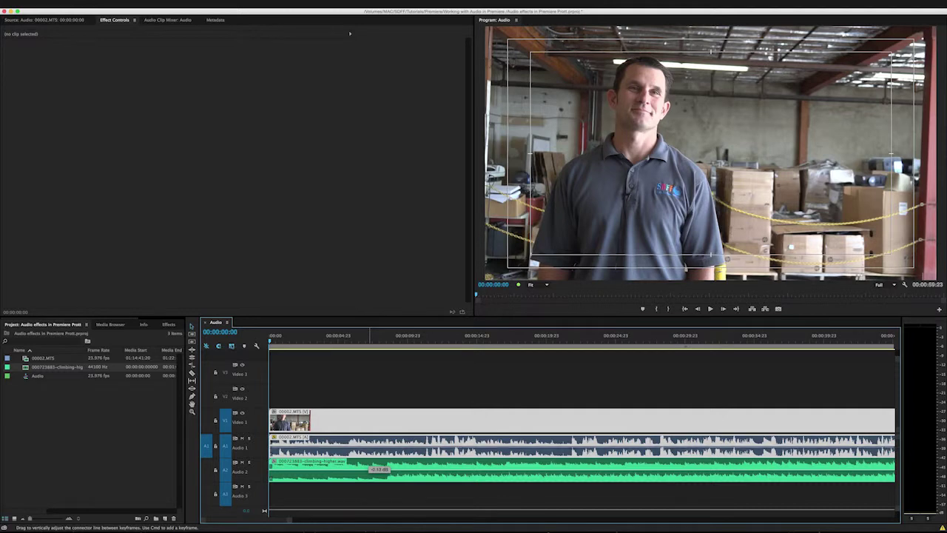
pyautogui.click(376, 446)
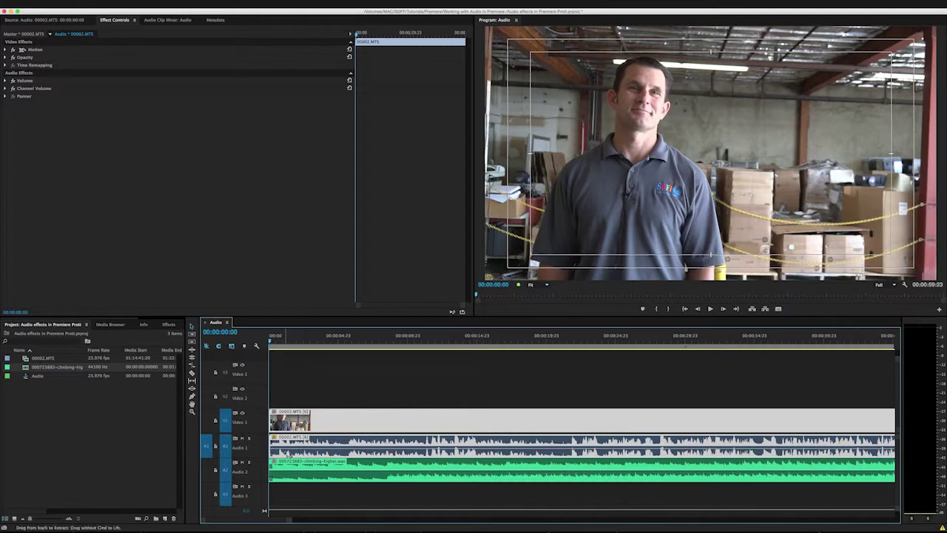
pyautogui.keyDown('super'); pyautogui.click(299, 450); pyautogui.keyUp('super')
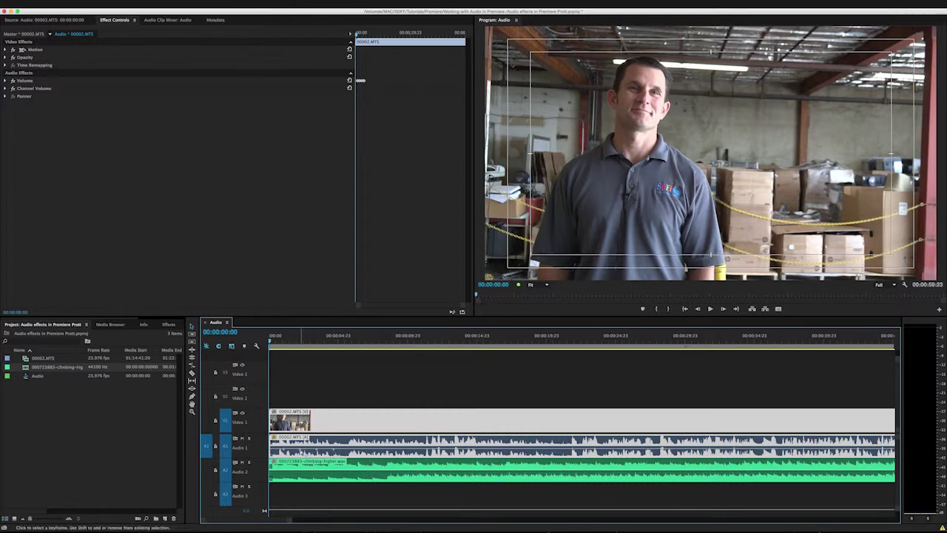
pyautogui.moveTo(301, 465)
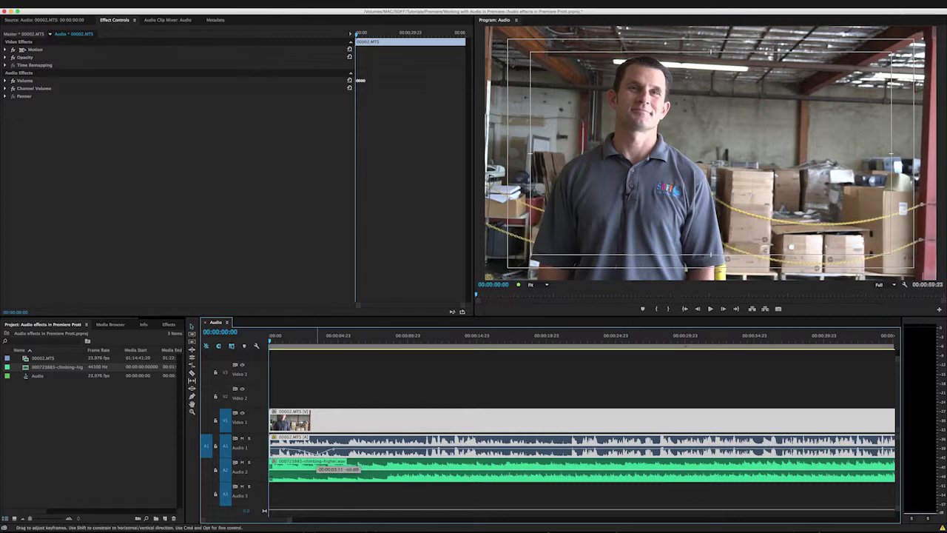
pyautogui.moveTo(334, 453)
pyautogui.mouseDown()
pyautogui.moveTo(334, 445)
pyautogui.moveTo(319, 457)
pyautogui.mouseUp()
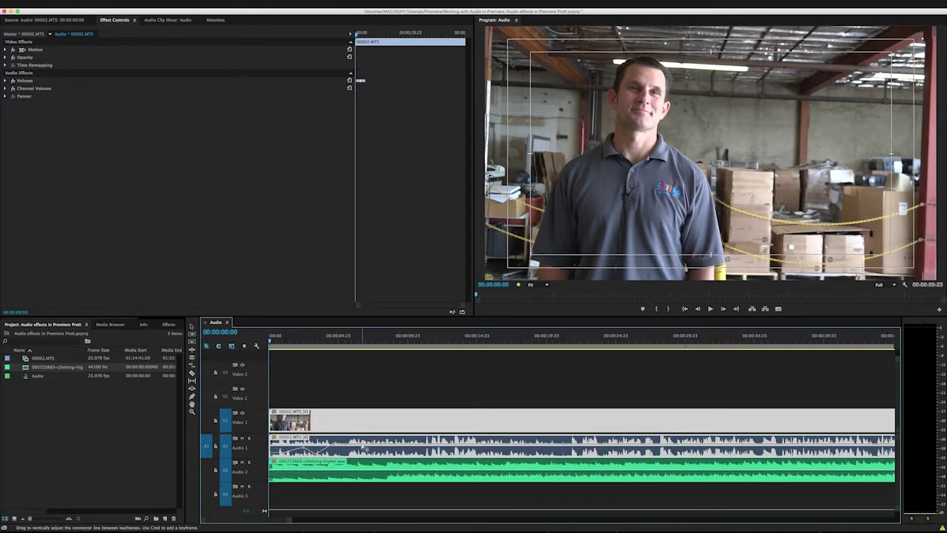
pyautogui.moveTo(363, 449)
pyautogui.rightClick(305, 451)
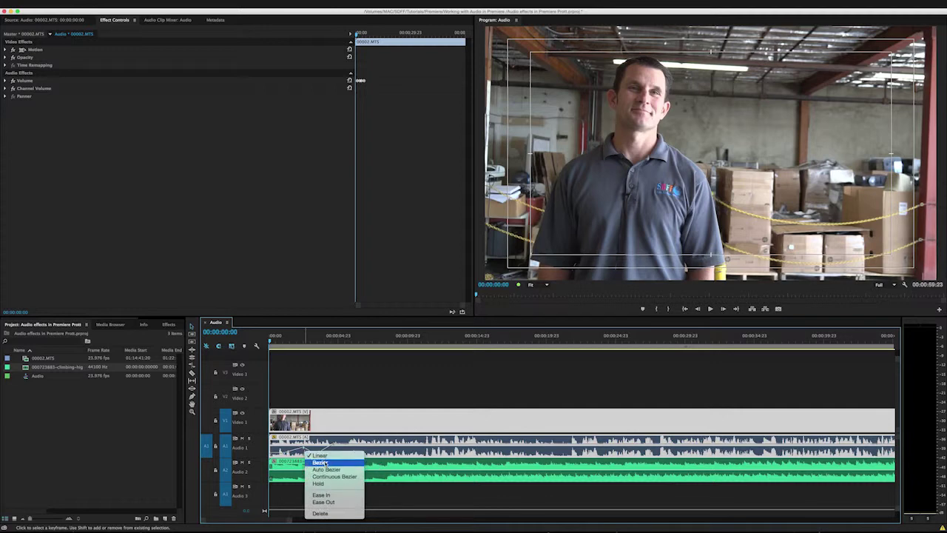
# - Set the volume keyframes to Bezier and reshape the ramp's curve
pyautogui.click(325, 463)
pyautogui.rightClick(317, 458)
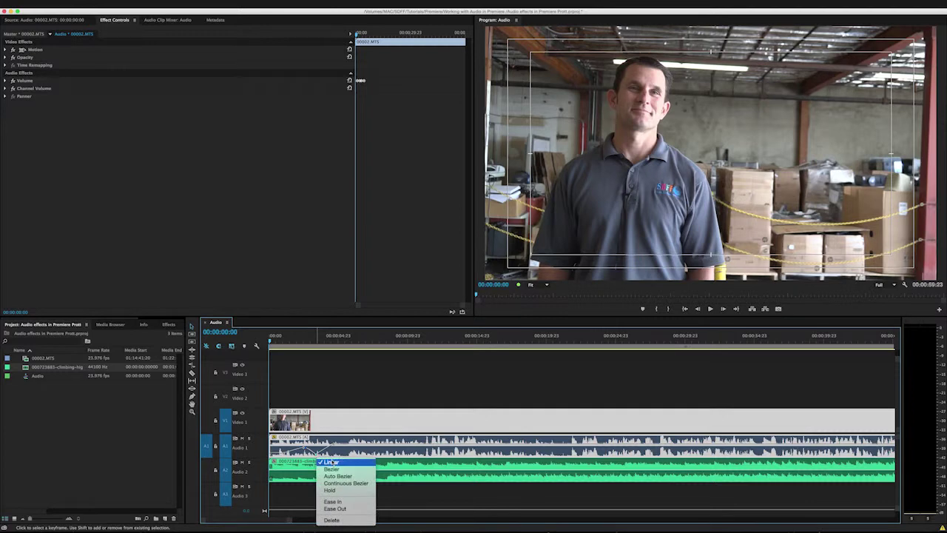
pyautogui.click(331, 469)
pyautogui.moveTo(272, 520); pyautogui.dragTo(287, 521)
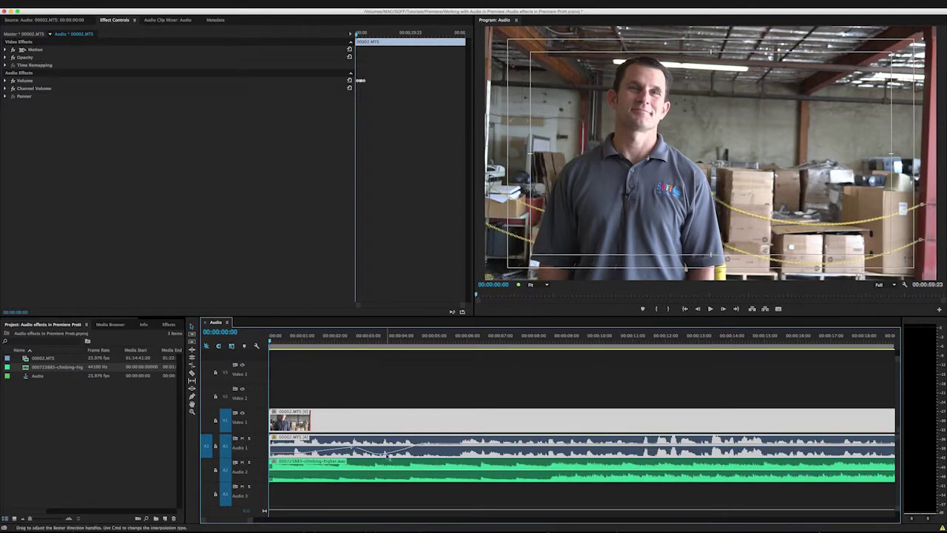
pyautogui.moveTo(388, 456)
pyautogui.mouseDown()
pyautogui.moveTo(398, 454)
pyautogui.moveTo(342, 446)
pyautogui.moveTo(354, 443)
pyautogui.mouseUp()
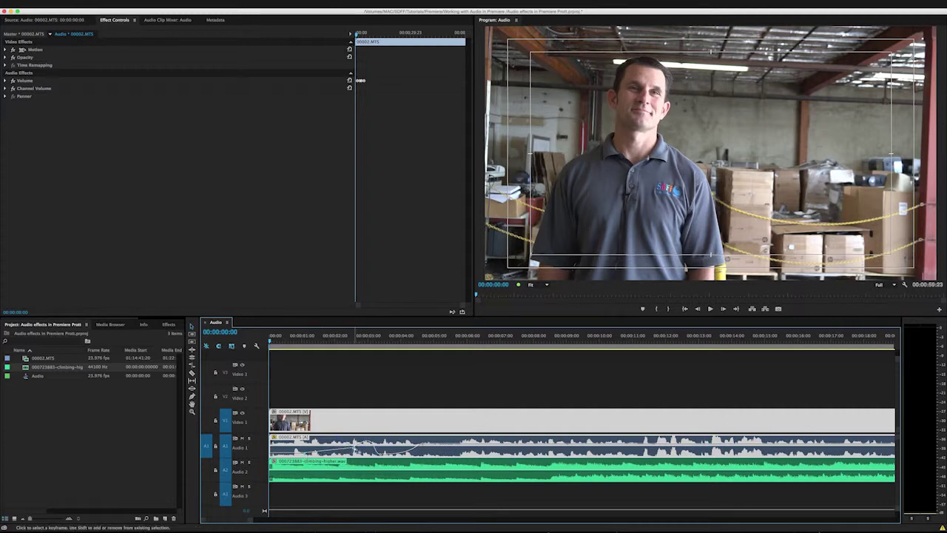
# - Return the neighbouring volume keyframe to Linear interpolation
pyautogui.rightClick(356, 449)
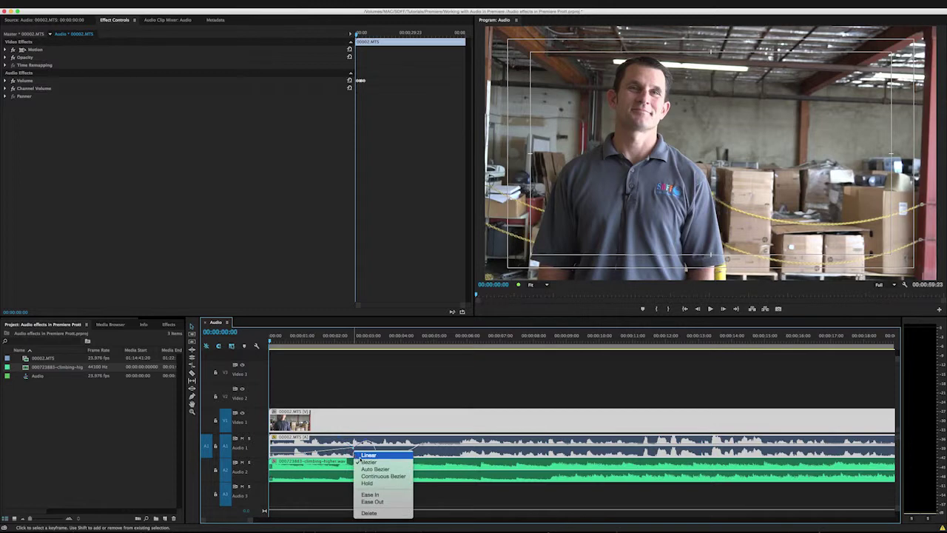
pyautogui.press('Escape')
pyautogui.rightClick(381, 455)
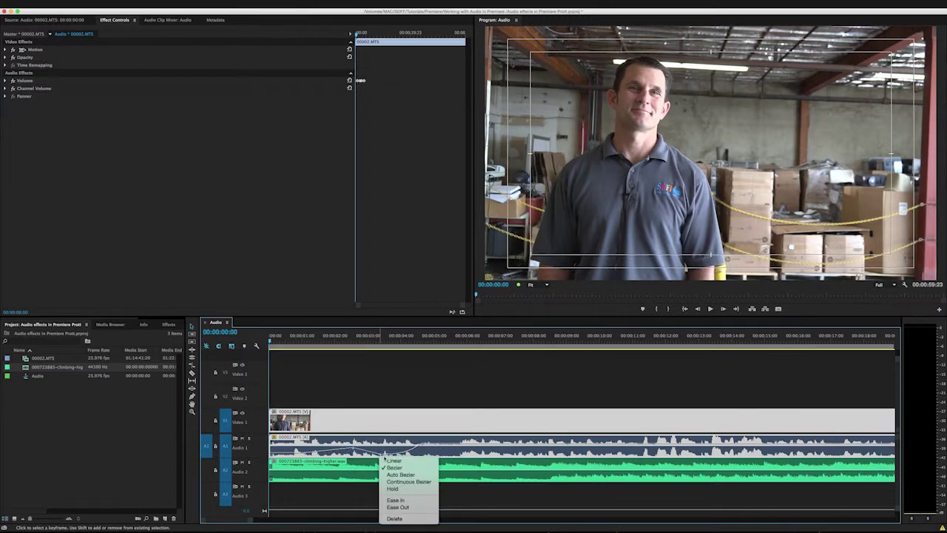
pyautogui.click(393, 460)
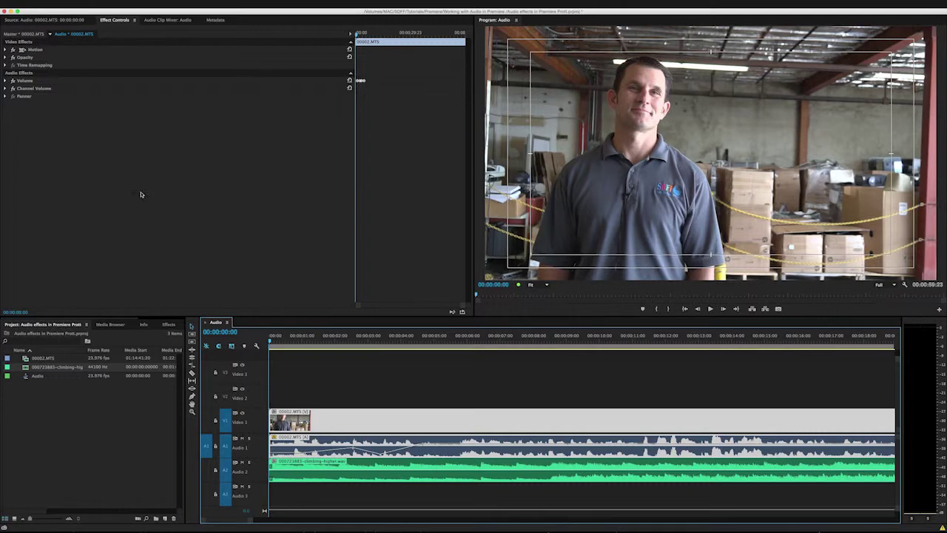
pyautogui.click(163, 215)
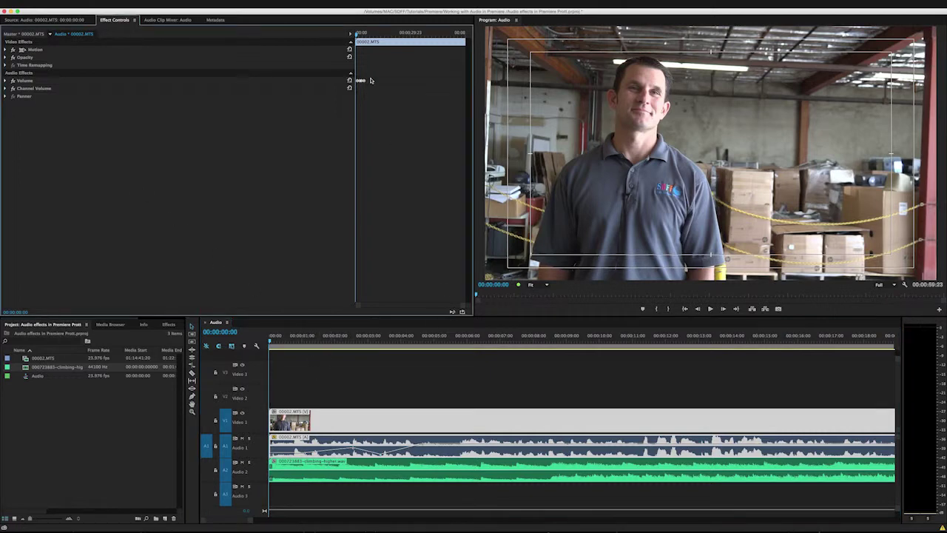
# - Expand Volume, Channel Volume and Panner, and set the interview clip's Level to 2.4 dB
pyautogui.moveTo(460, 306); pyautogui.dragTo(428, 308)
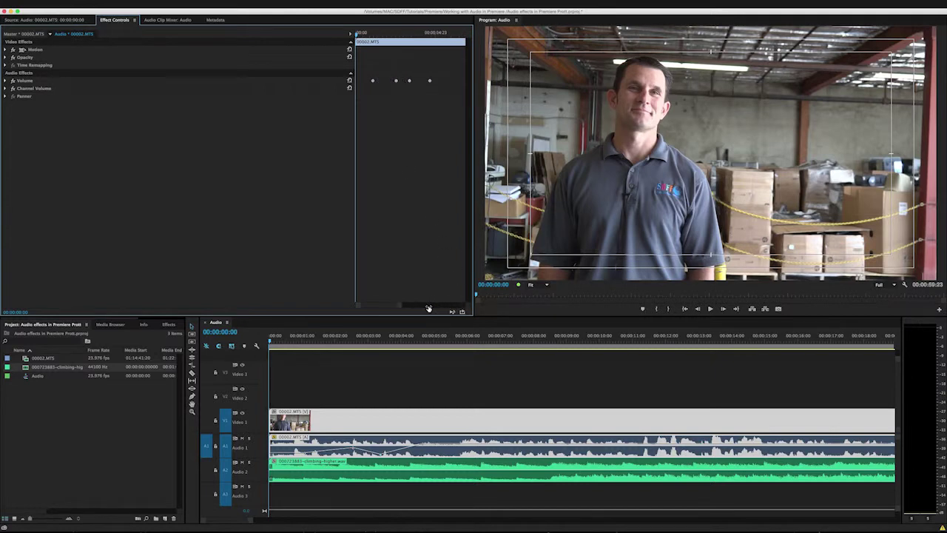
pyautogui.click(5, 81)
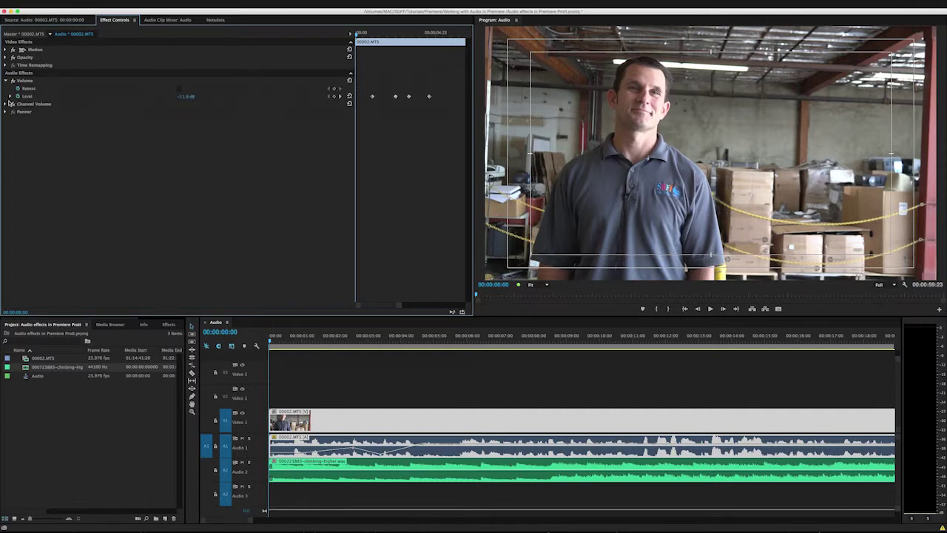
pyautogui.click(5, 104)
pyautogui.click(6, 135)
pyautogui.moveTo(185, 99); pyautogui.dragTo(169, 99)
# - Centre the interview clip's Panner balance at 0.0 after trying left and right
pyautogui.moveTo(177, 147); pyautogui.dragTo(187, 142)
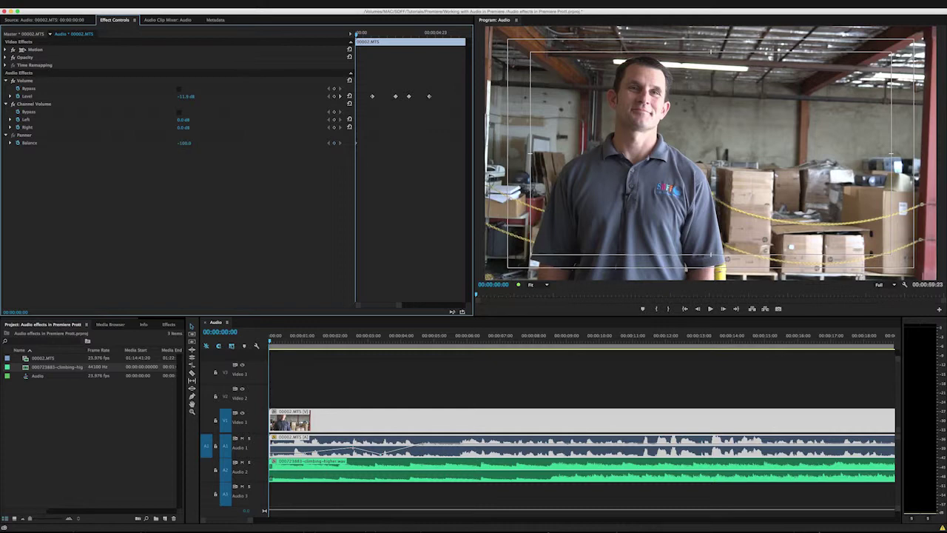
pyautogui.moveTo(181, 142); pyautogui.dragTo(194, 143)
pyautogui.click(184, 143)
pyautogui.write('0')
pyautogui.press('Return')
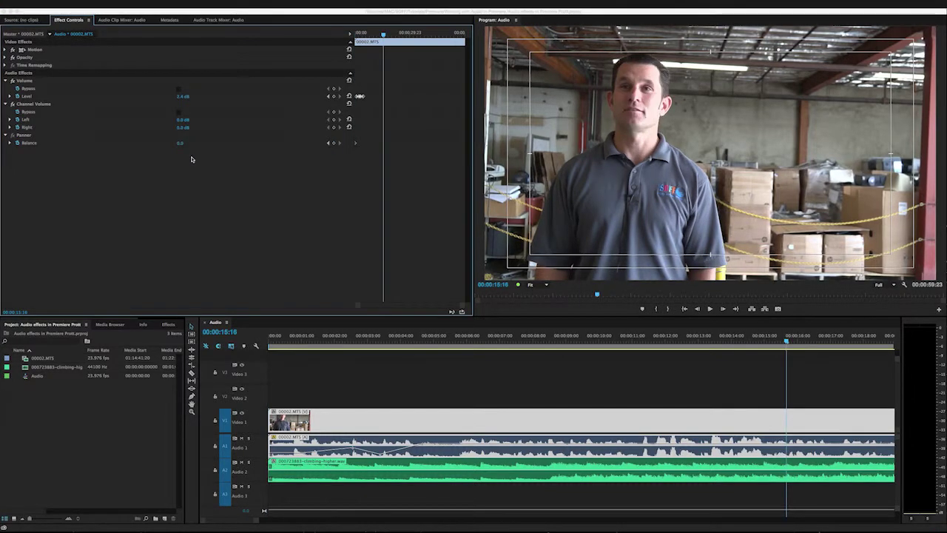
# - Show the Audio Track Mixer, scroll to reveal the Master track, and select its volume value
pyautogui.click(222, 21)
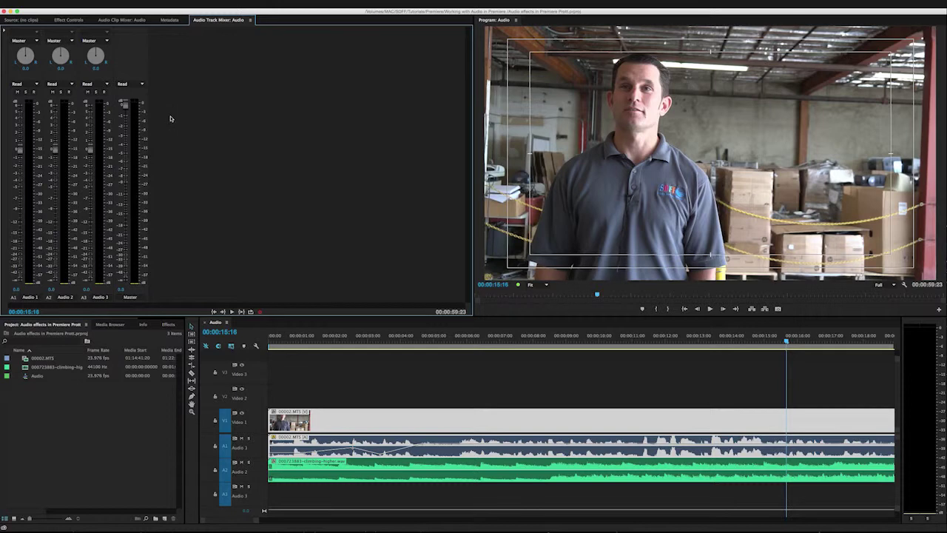
pyautogui.scroll(-1, 281, 503)
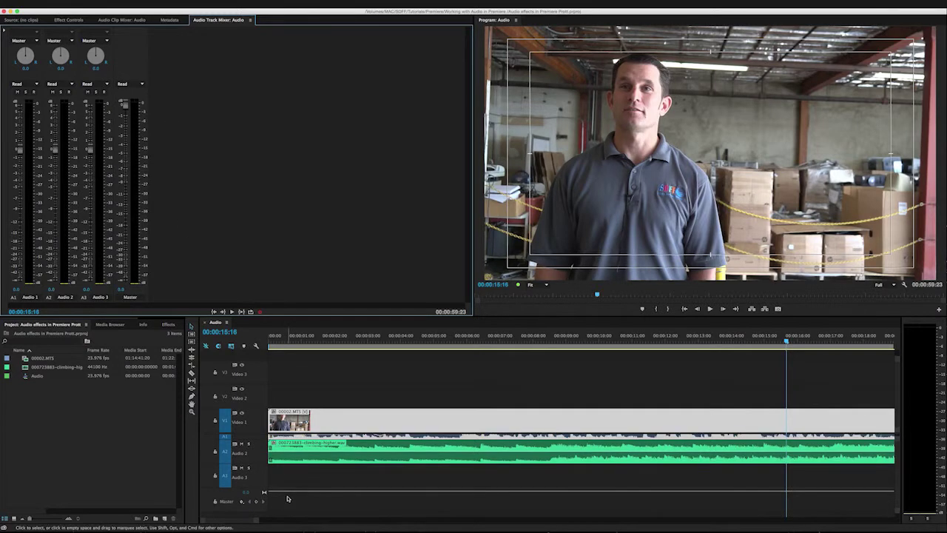
pyautogui.click(247, 494)
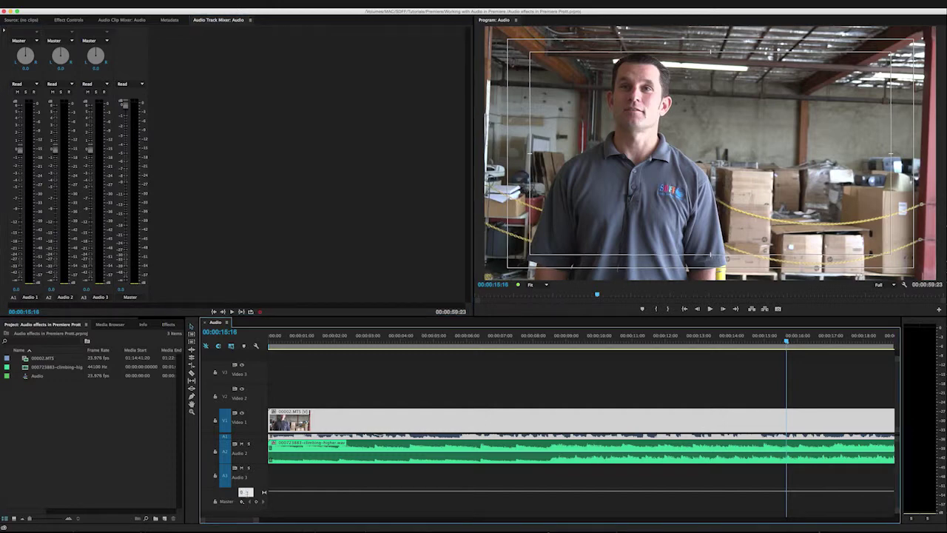
pyautogui.write('-10')
pyautogui.press('Return')
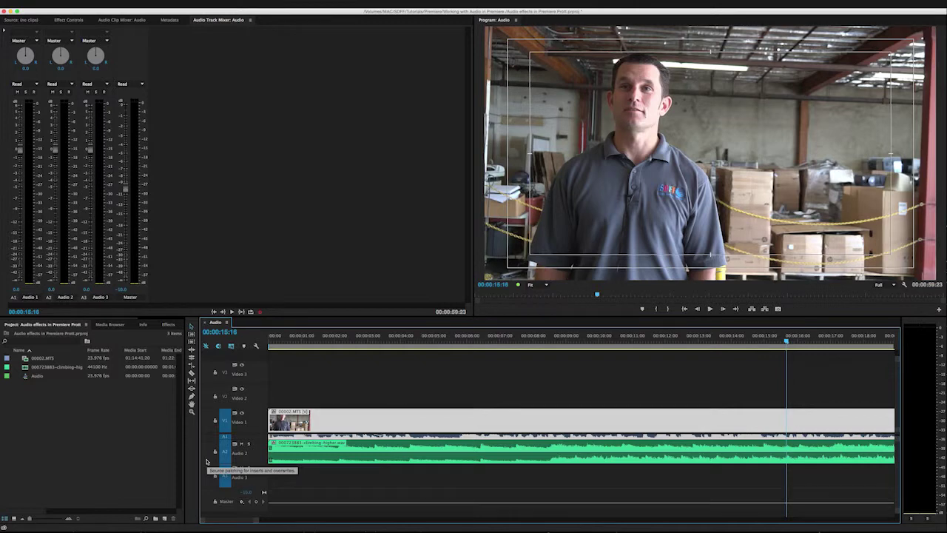
pyautogui.click(247, 492)
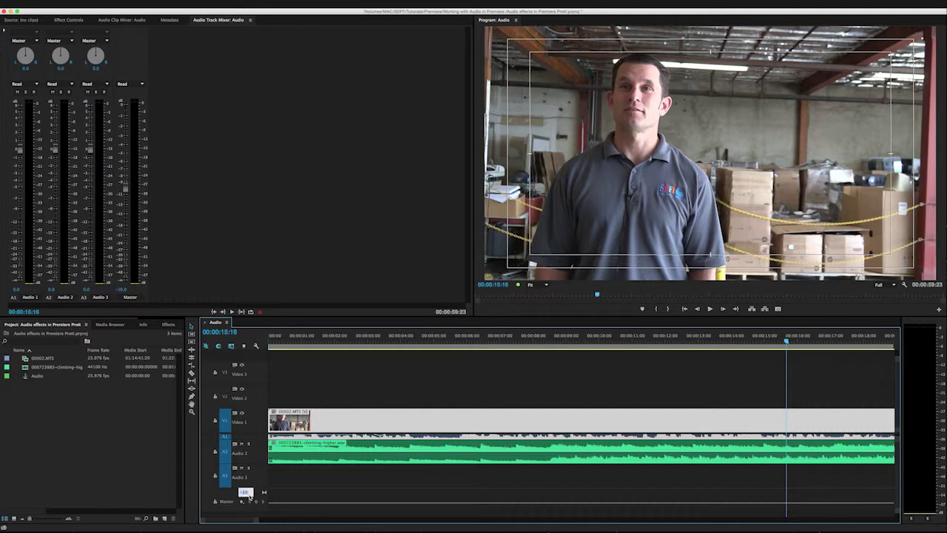
pyautogui.write('0')
pyautogui.press('Return')
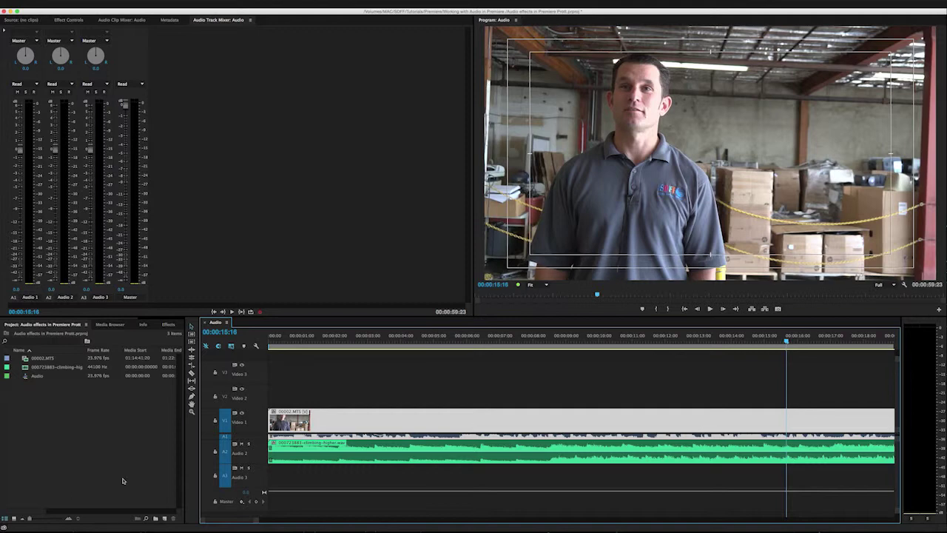
pyautogui.click(170, 193)
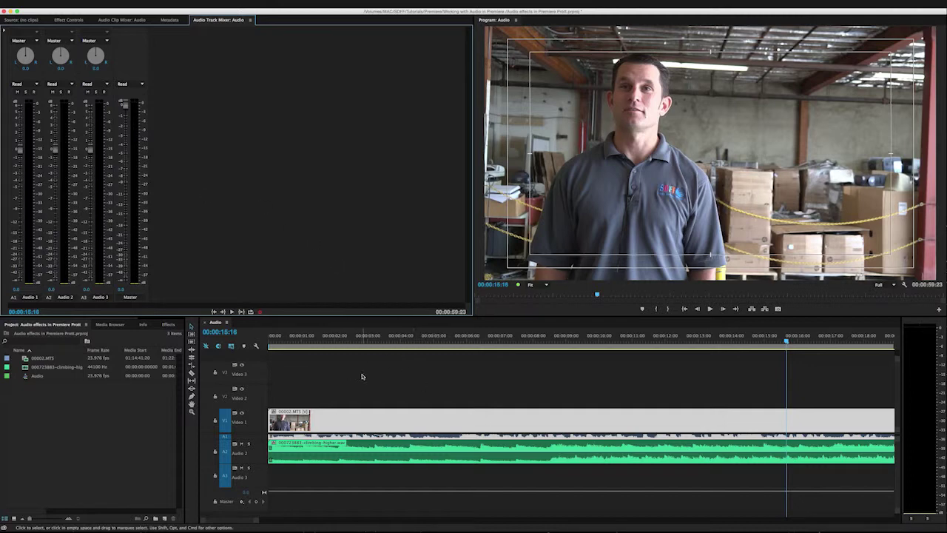
# - Play the mix from about 6 seconds to hear the interview against the music
pyautogui.click(530, 339)
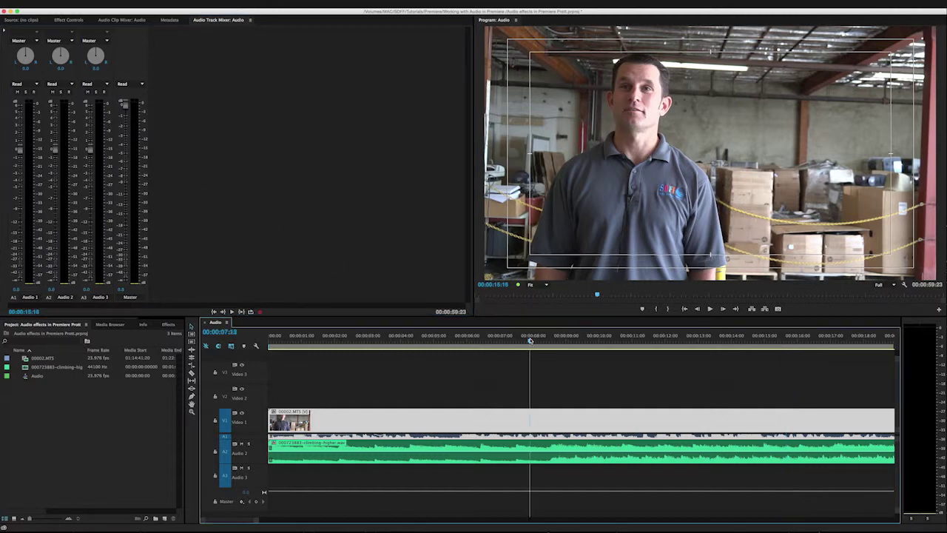
pyautogui.moveTo(529, 339); pyautogui.dragTo(468, 339)
pyautogui.press('space')
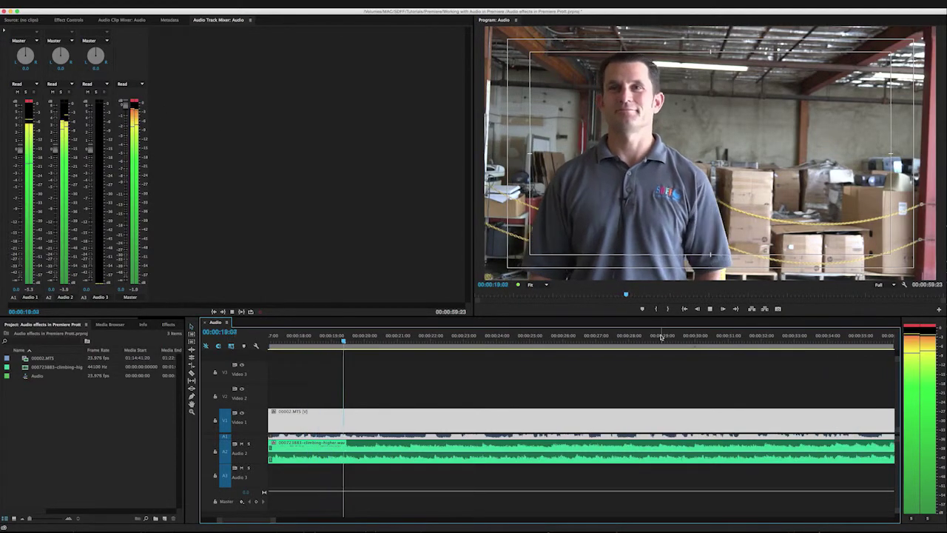
pyautogui.moveTo(662, 337); pyautogui.dragTo(576, 343)
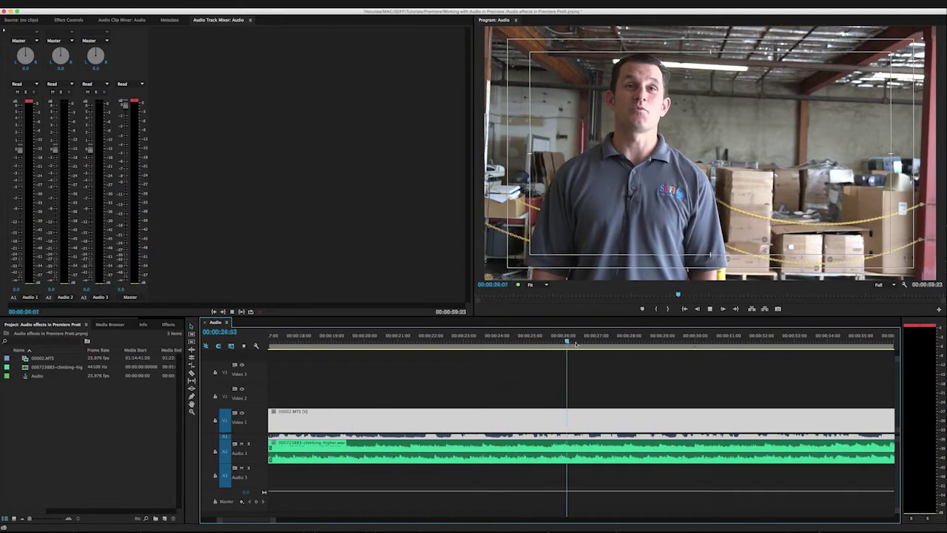
pyautogui.press('space')
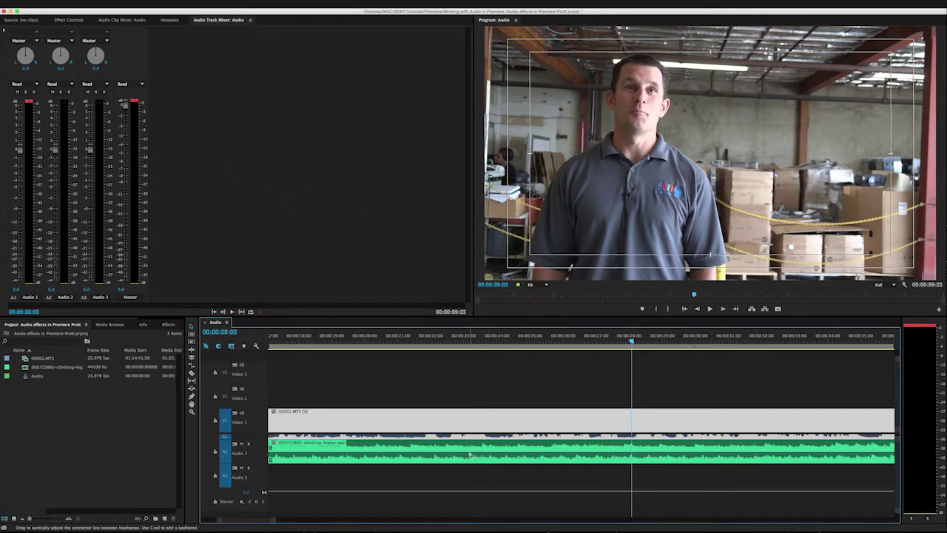
# - Lower the music clip's volume, then replay from about 19 seconds to check the balance
pyautogui.moveTo(469, 453); pyautogui.dragTo(469, 459)
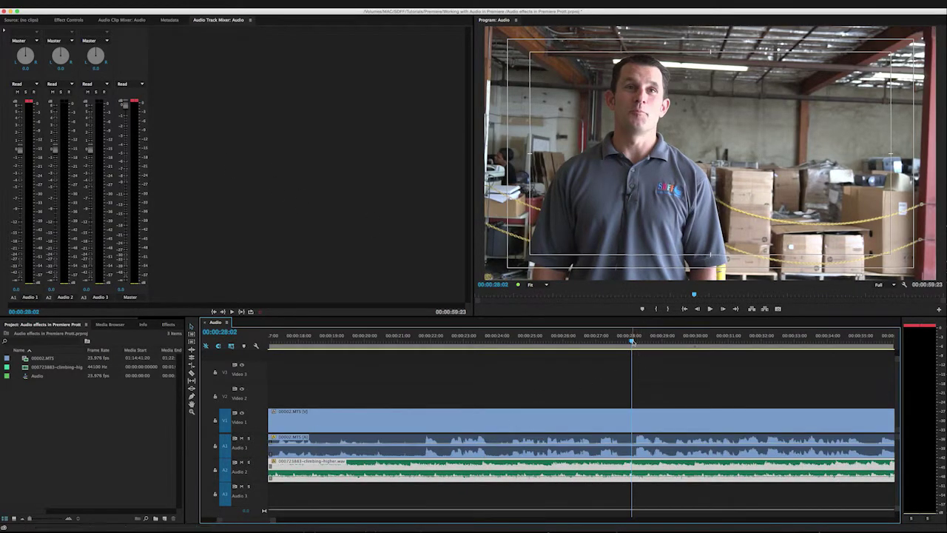
pyautogui.moveTo(632, 342); pyautogui.dragTo(360, 342)
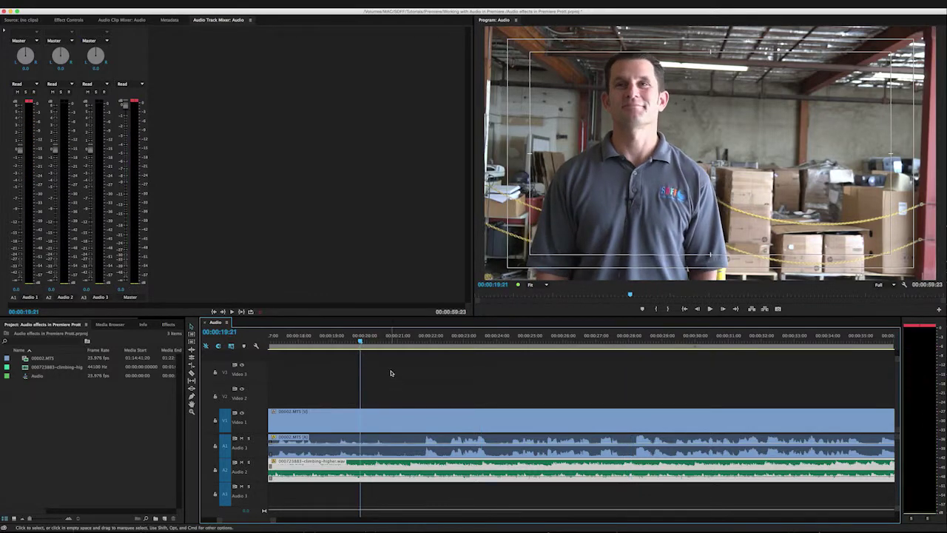
pyautogui.press('space')
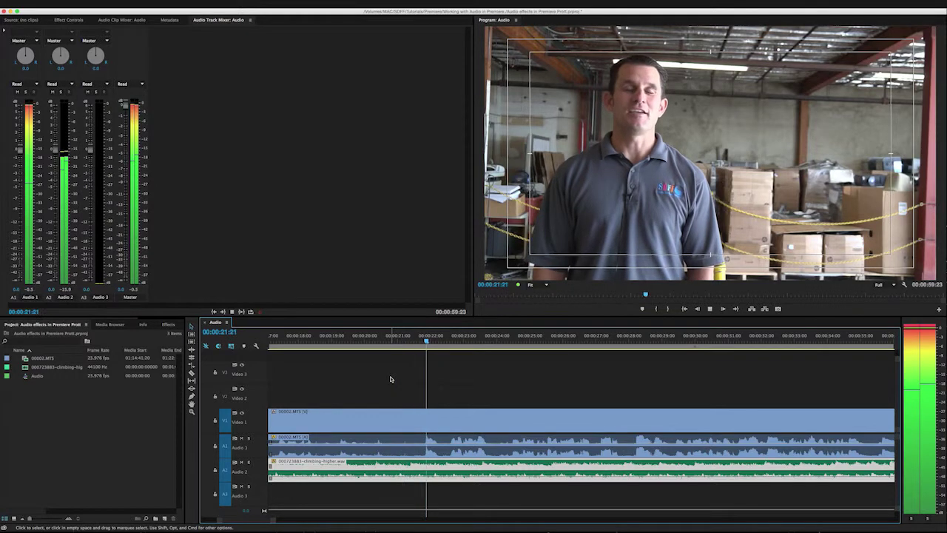
pyautogui.press('space')
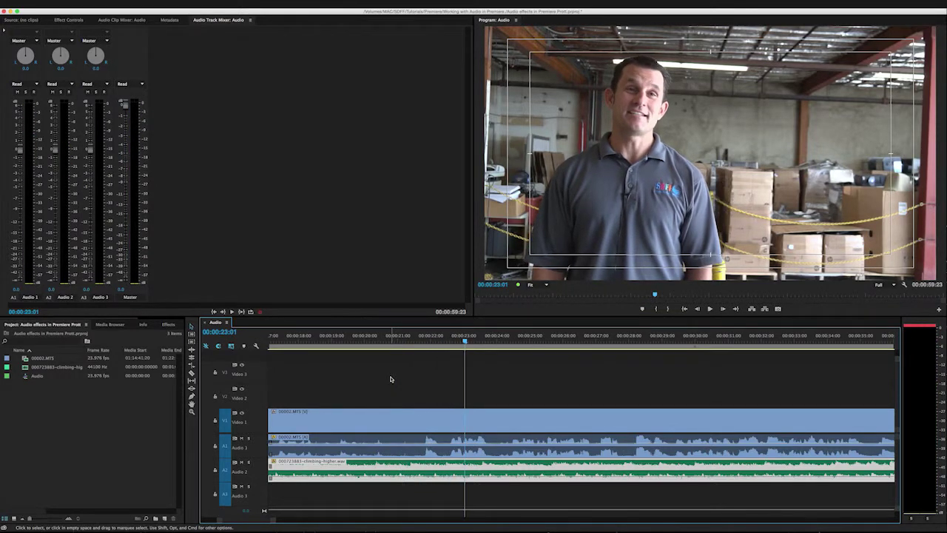
pyautogui.click(391, 378)
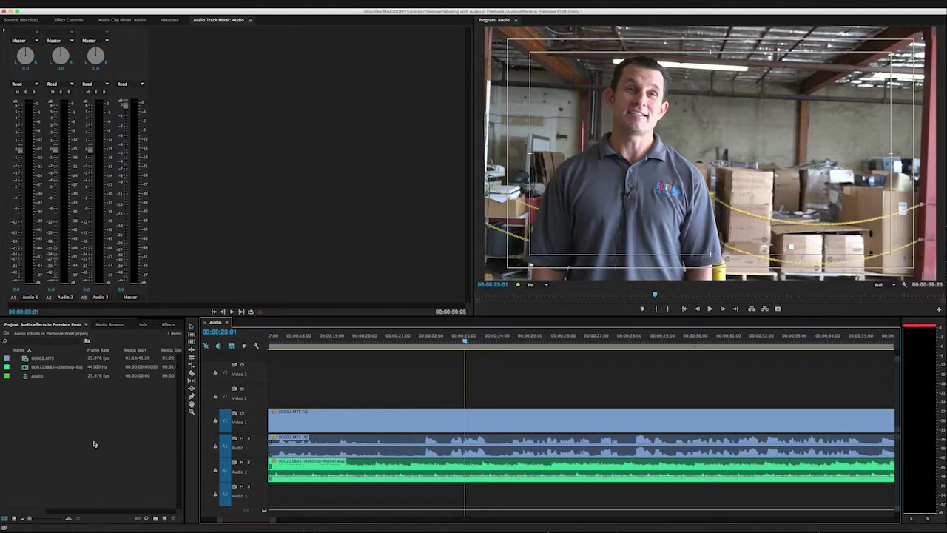
# - Select the Audio sequence in the Project panel's item list
pyautogui.click(60, 381)
pyautogui.click(45, 378)
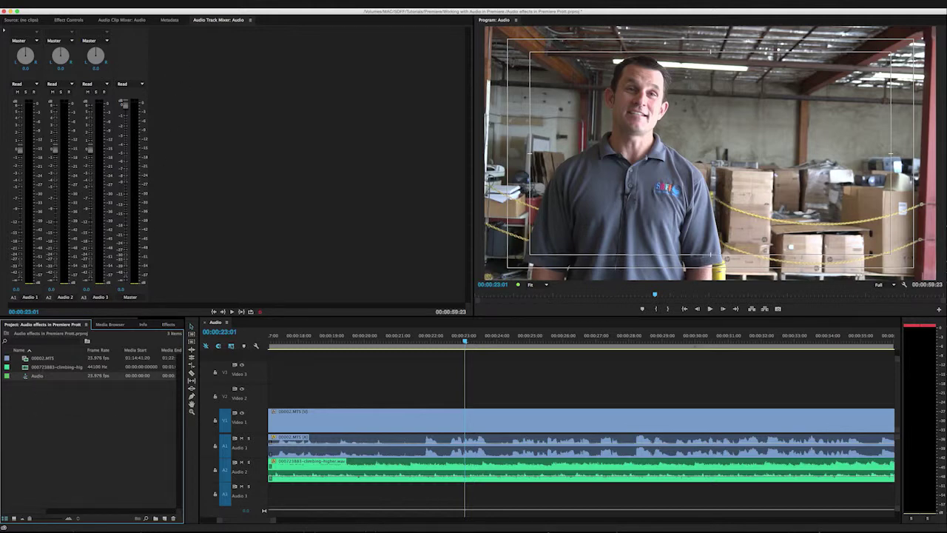
pyautogui.click(111, 6)
# - Set Edit in Adobe Audition to Entire Sequence with preview video and Open in Adobe Audition enabled
pyautogui.moveTo(81, 4)
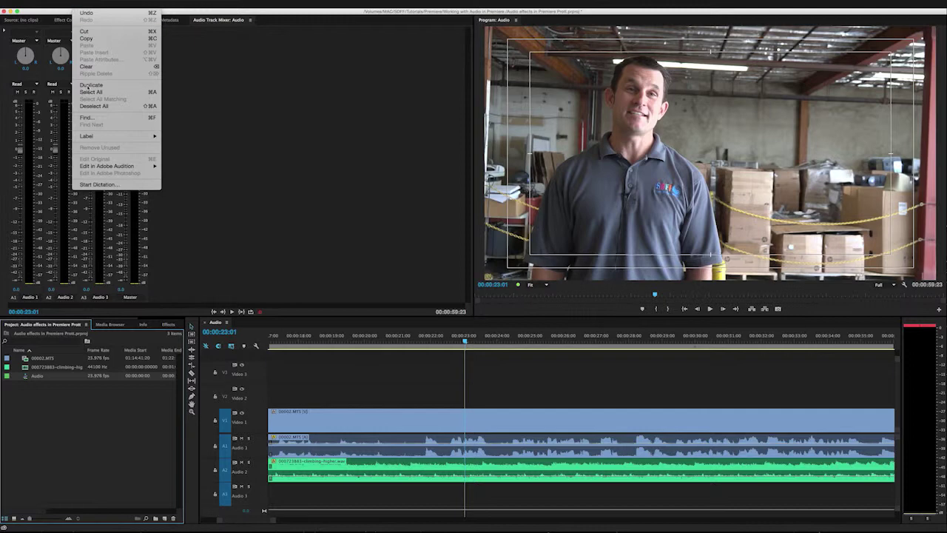
pyautogui.moveTo(99, 167)
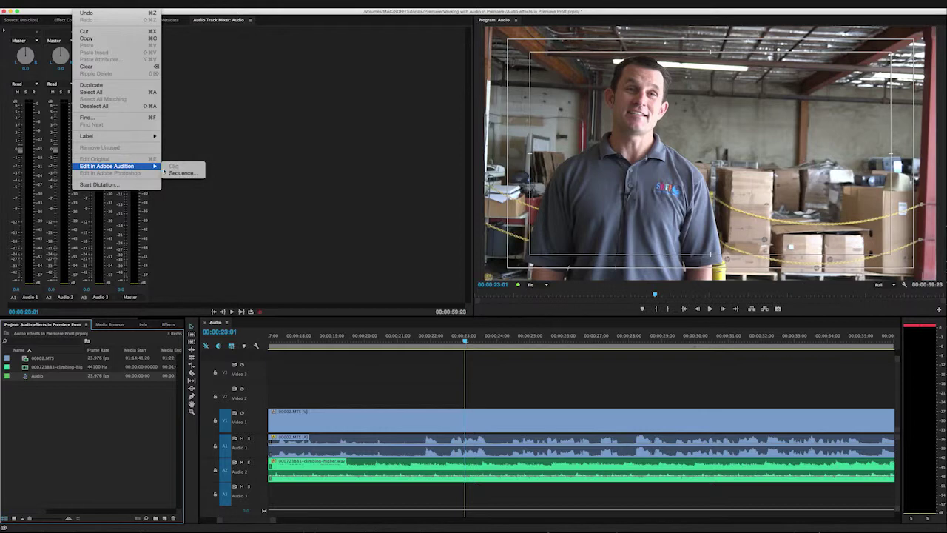
pyautogui.click(182, 173)
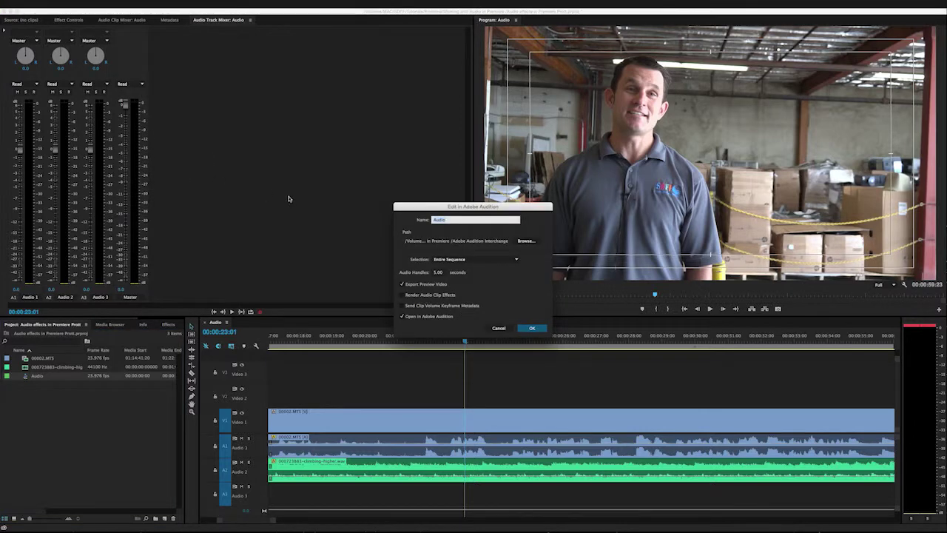
pyautogui.moveTo(466, 207); pyautogui.dragTo(435, 159)
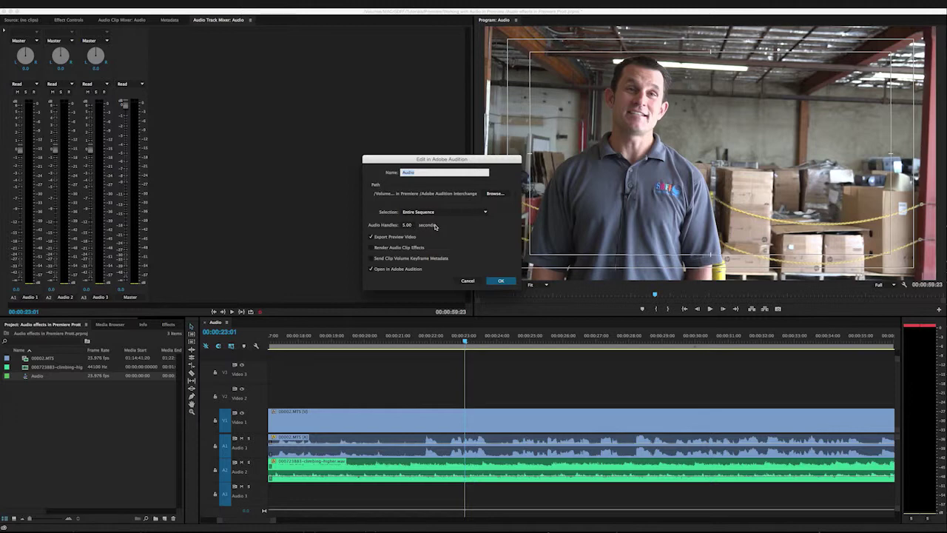
pyautogui.click(371, 269)
pyautogui.click(371, 269)
# - Confirm the send to Audition and overwrite the existing export directory
pyautogui.click(501, 281)
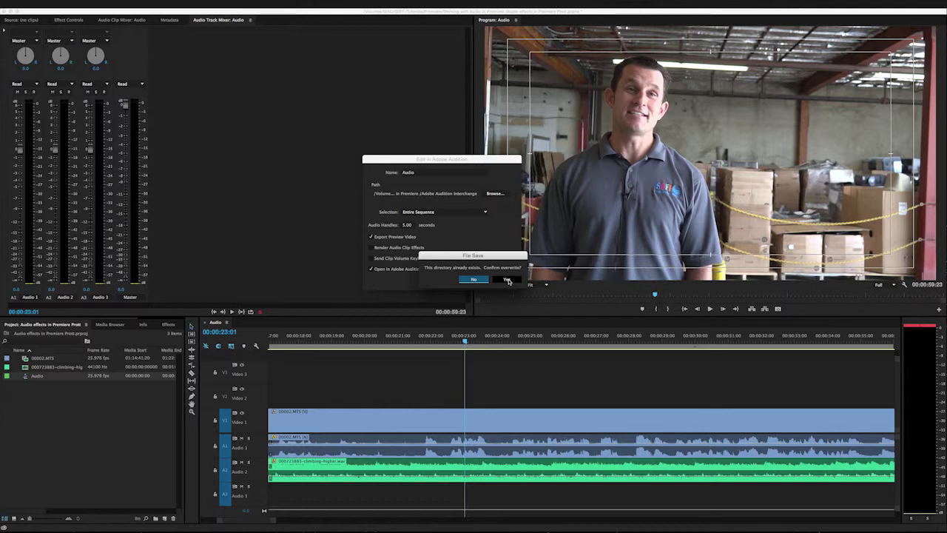
pyautogui.click(507, 280)
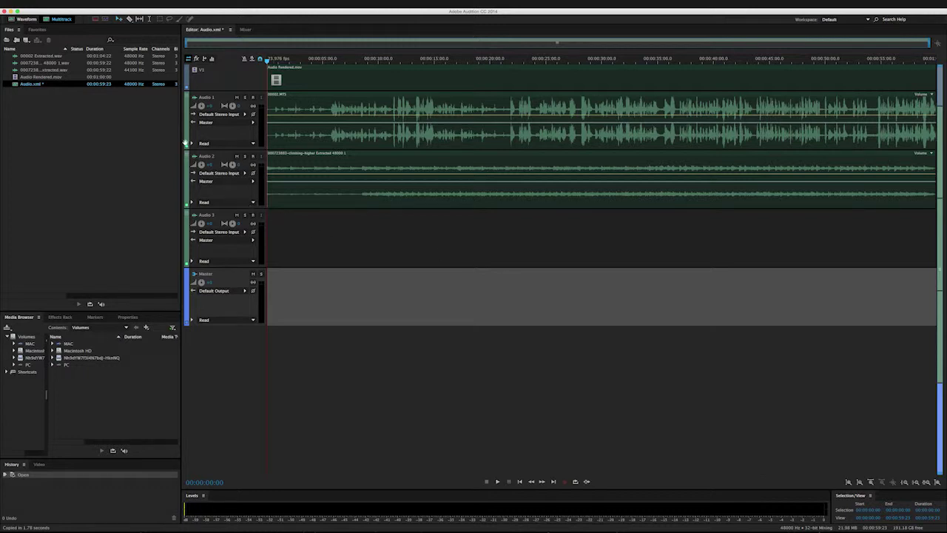
# - Look through Audition's File > Export and Multitrack menus for Export to Adobe Premiere Pro
pyautogui.click(58, 3)
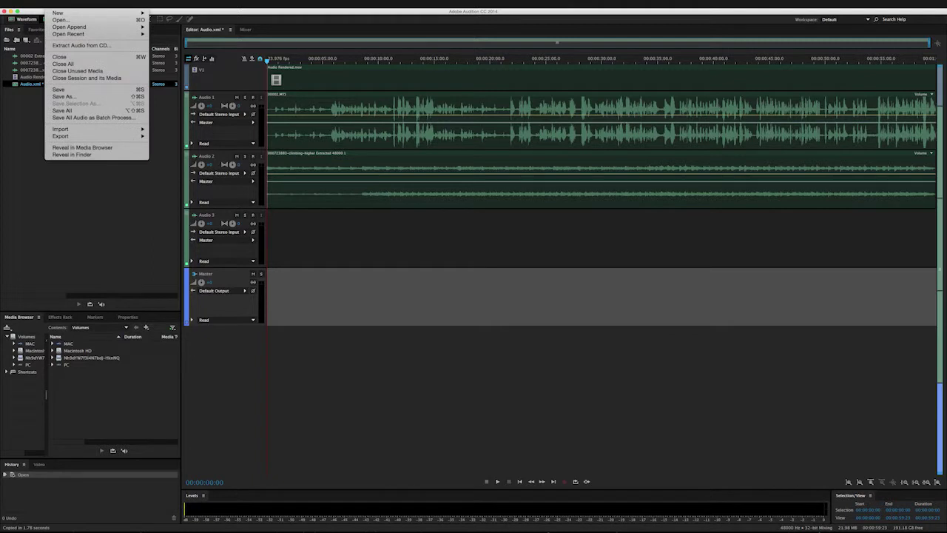
pyautogui.moveTo(69, 137)
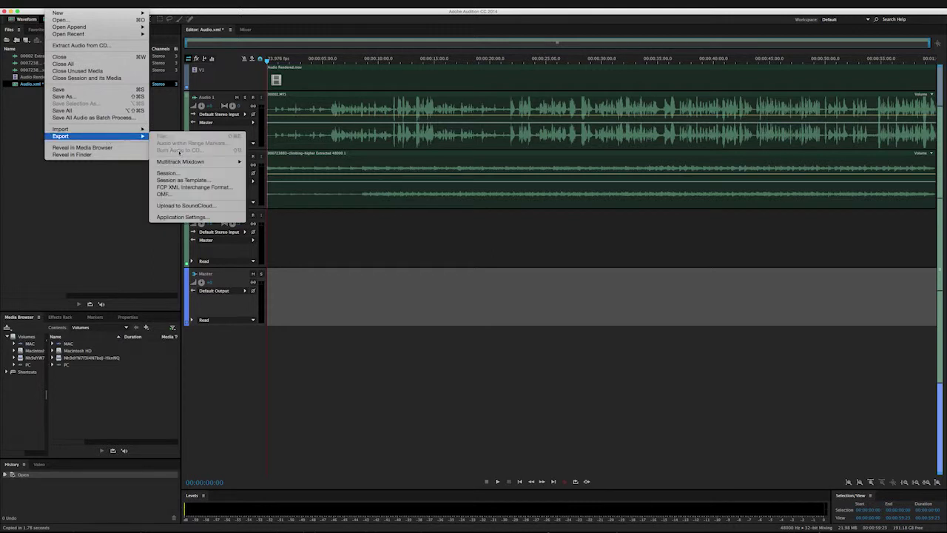
pyautogui.moveTo(182, 163)
pyautogui.moveTo(74, 4)
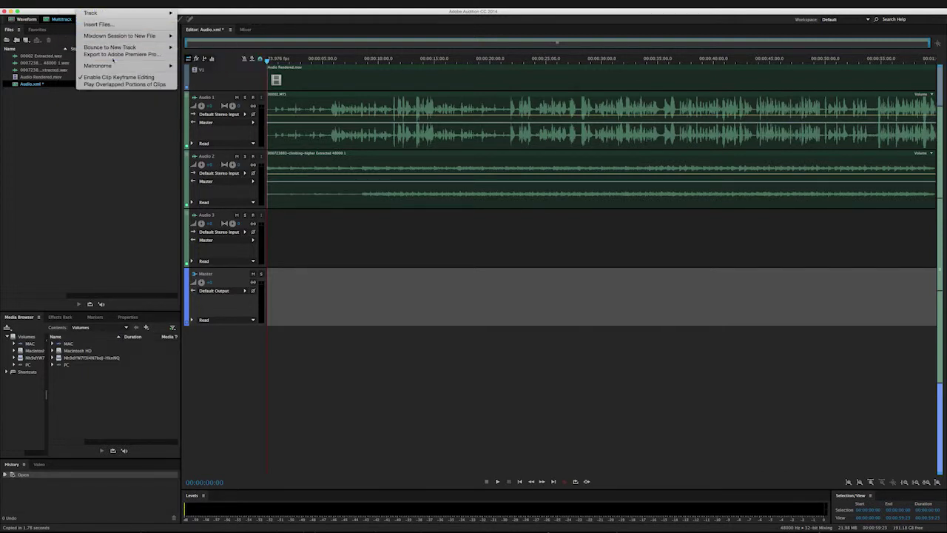
# - Export the session to Premiere Pro as mono, stereo and 5.1 mixdown files
pyautogui.click(112, 55)
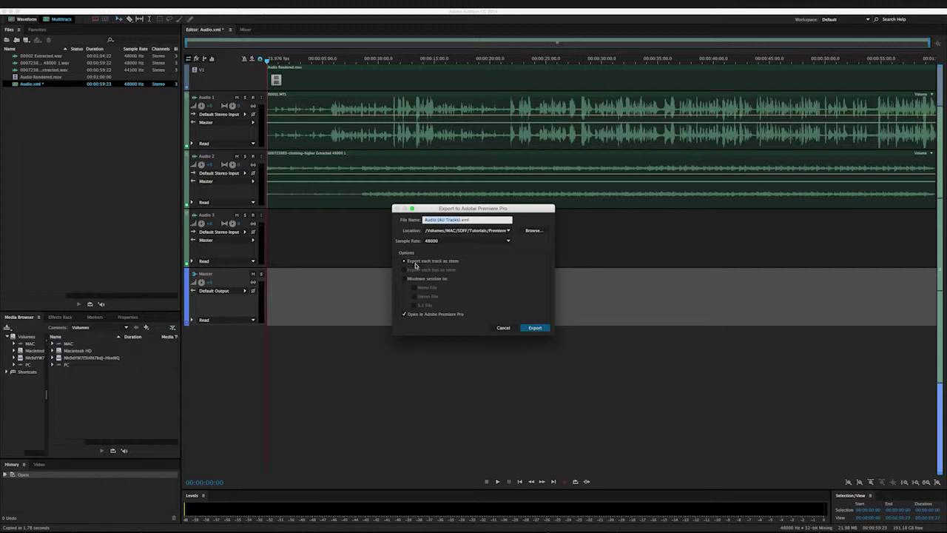
pyautogui.click(405, 280)
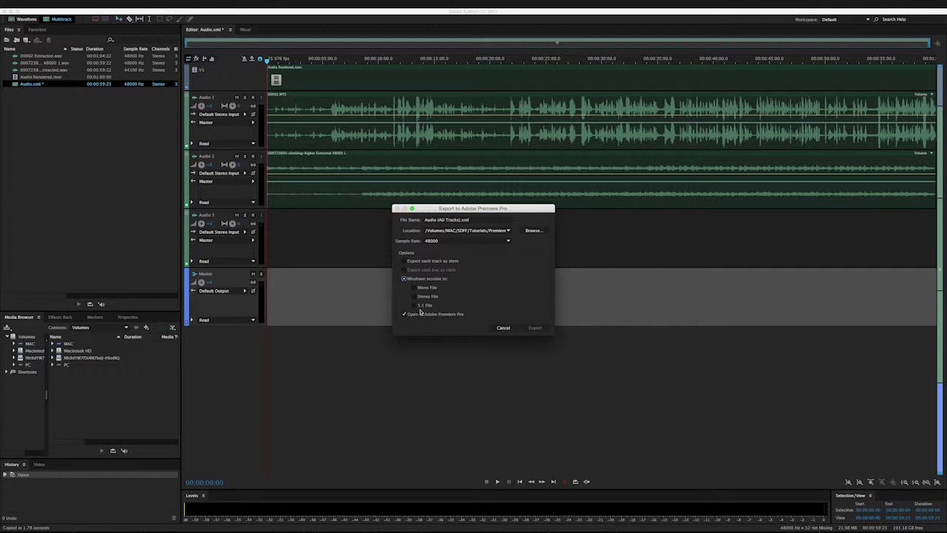
pyautogui.click(413, 287)
pyautogui.click(415, 296)
pyautogui.click(416, 305)
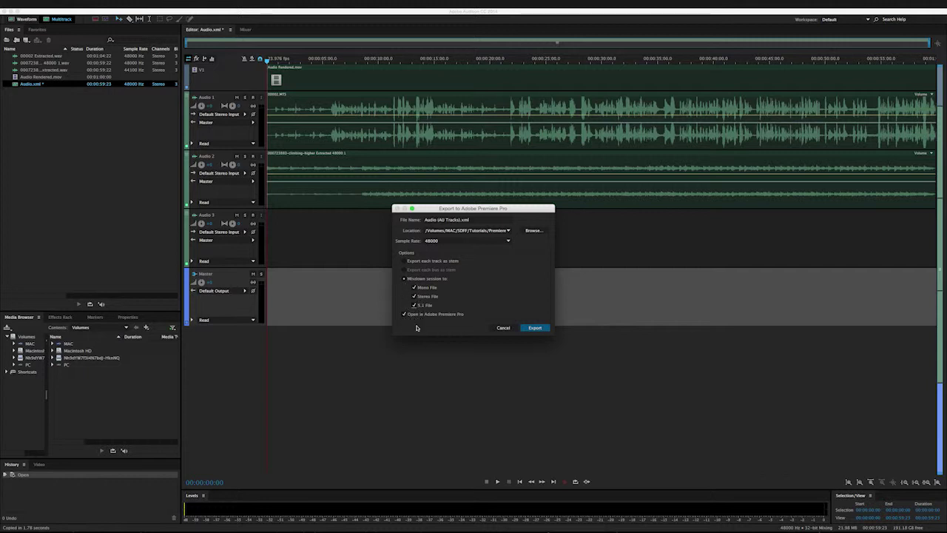
pyautogui.click(543, 328)
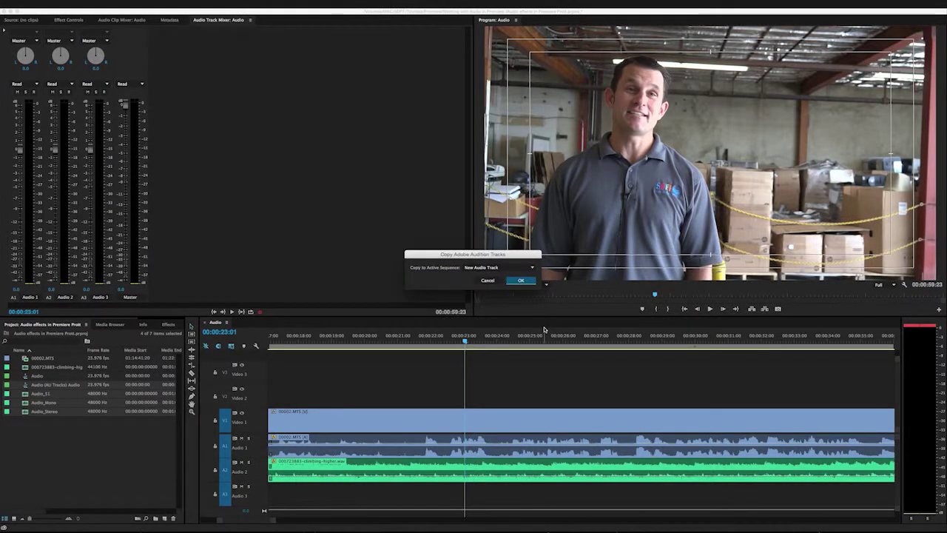
# - Add the Audition mixdowns to the sequence on a new audio track
pyautogui.click(521, 280)
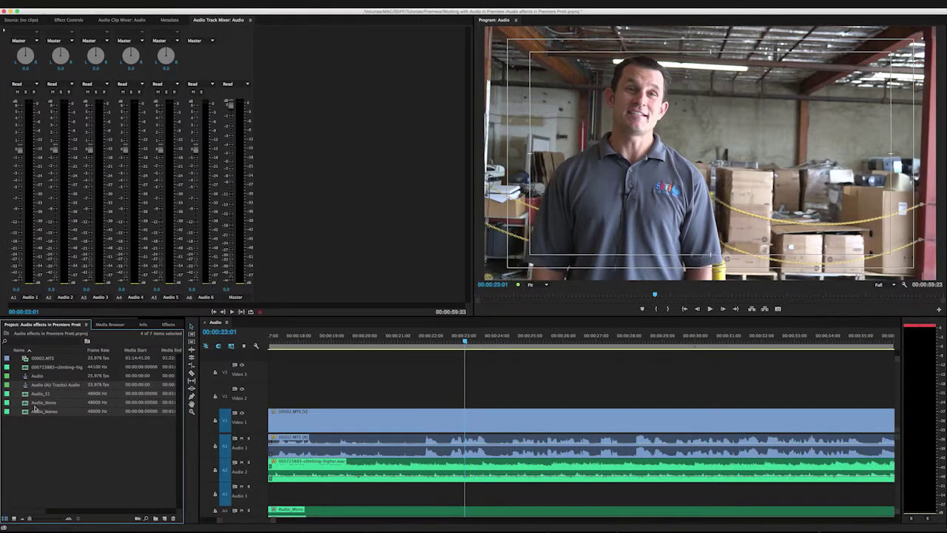